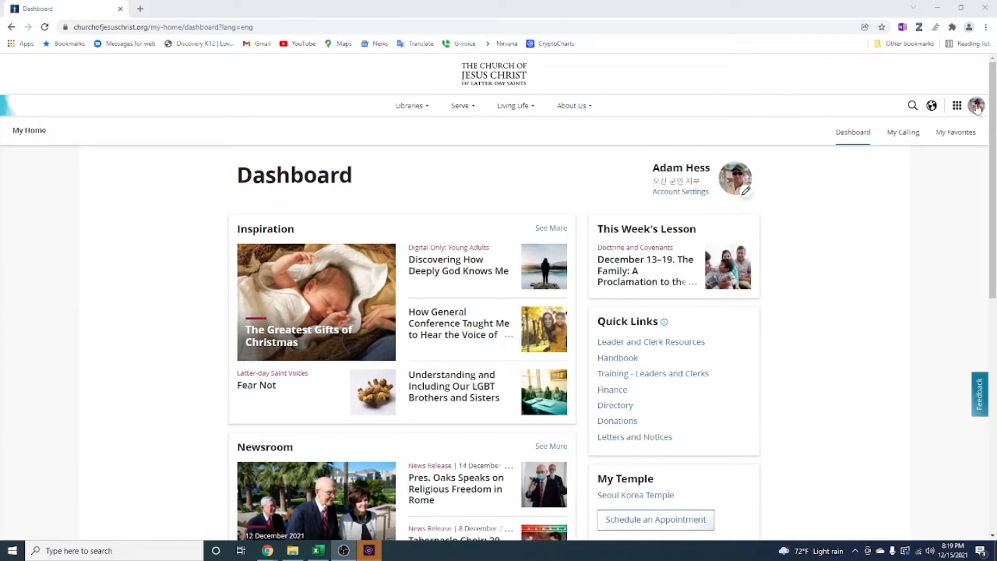
Open the church Calendar tool, preview its week view and return to the month view
left_click(977, 106)
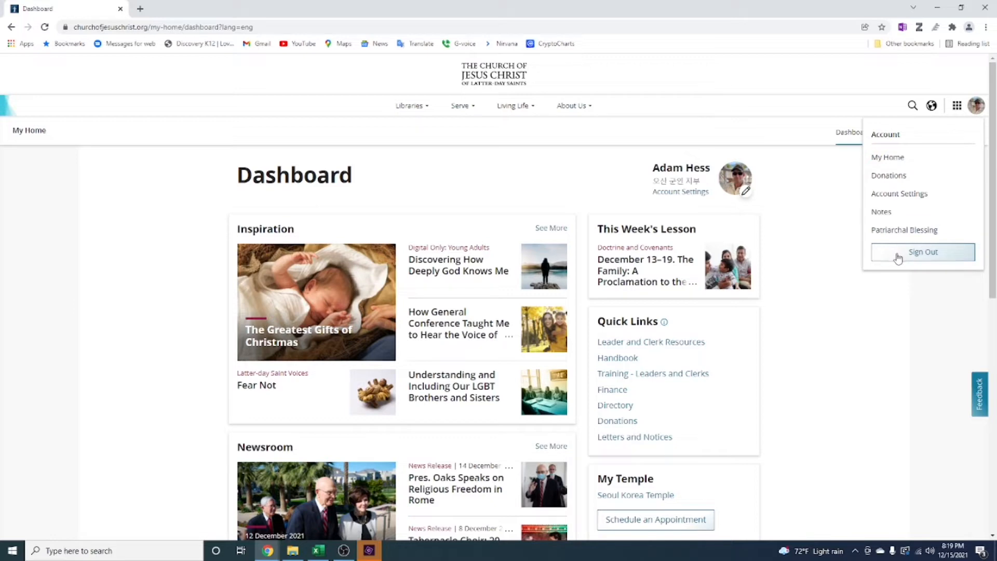
left_click(832, 227)
left_click(957, 107)
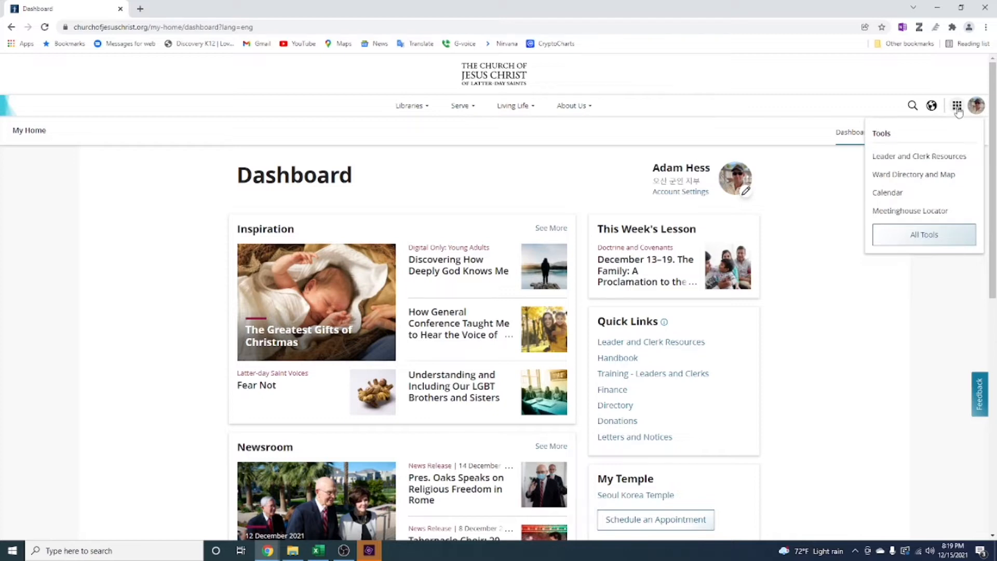
left_click(894, 195)
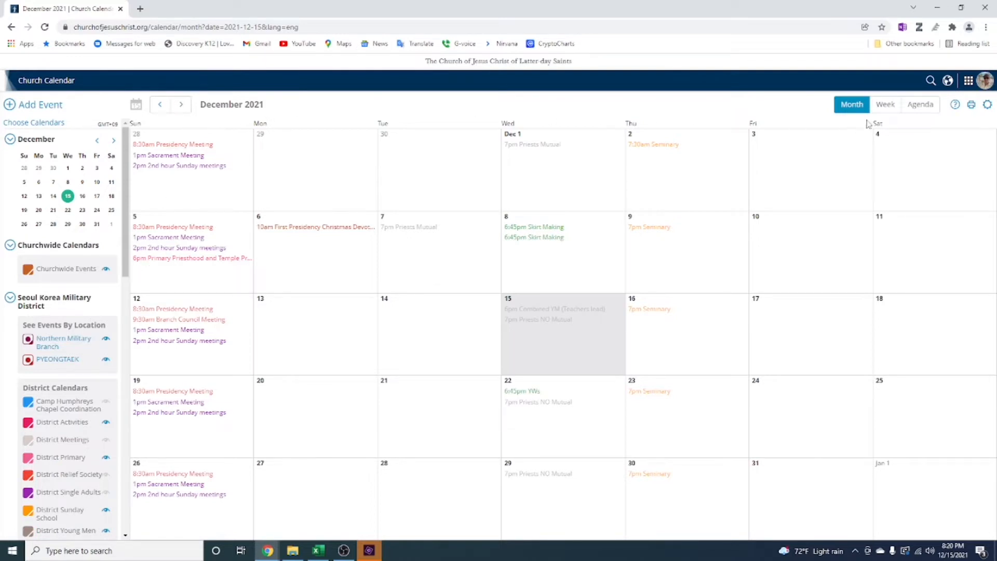
left_click(885, 104)
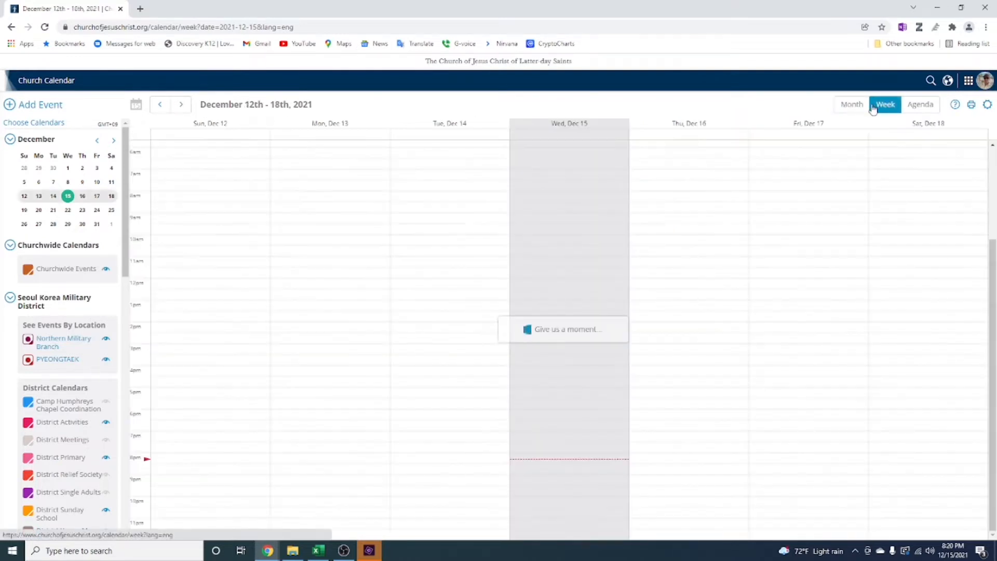
left_click(852, 104)
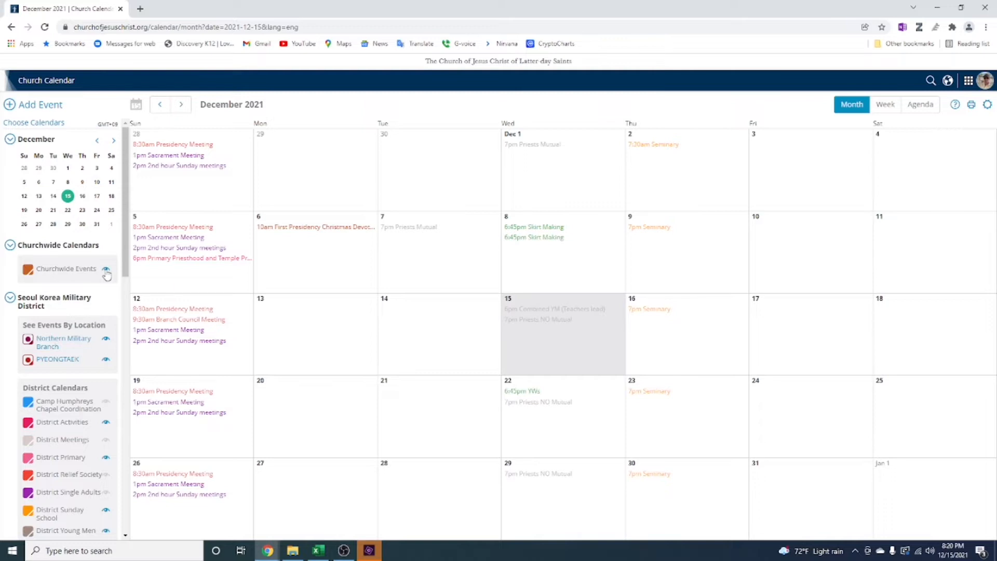
Hide and re-show the Churchwide Events and District Activities calendars, and look through the Osan Military Branch calendar list
left_click(106, 272)
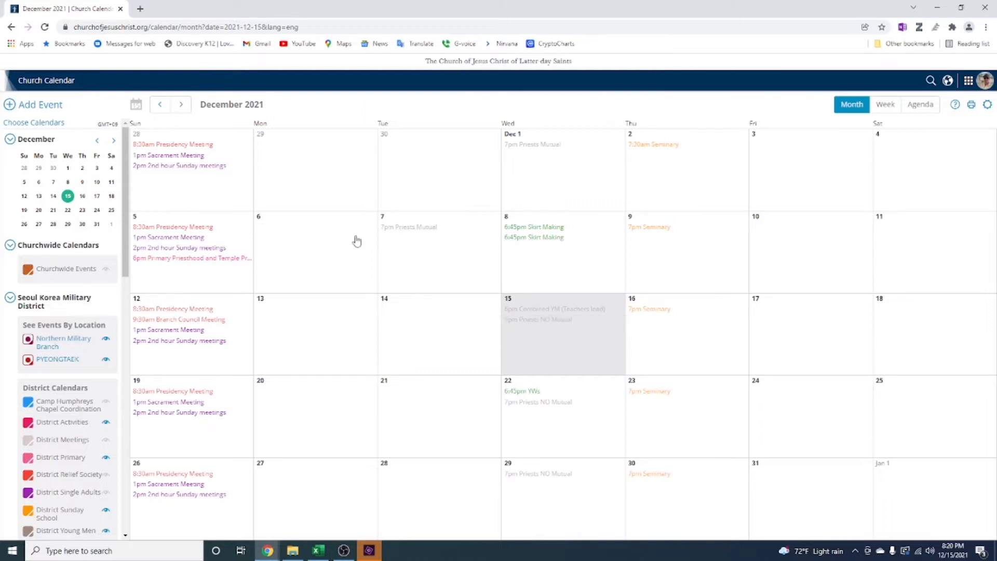
left_click(106, 269)
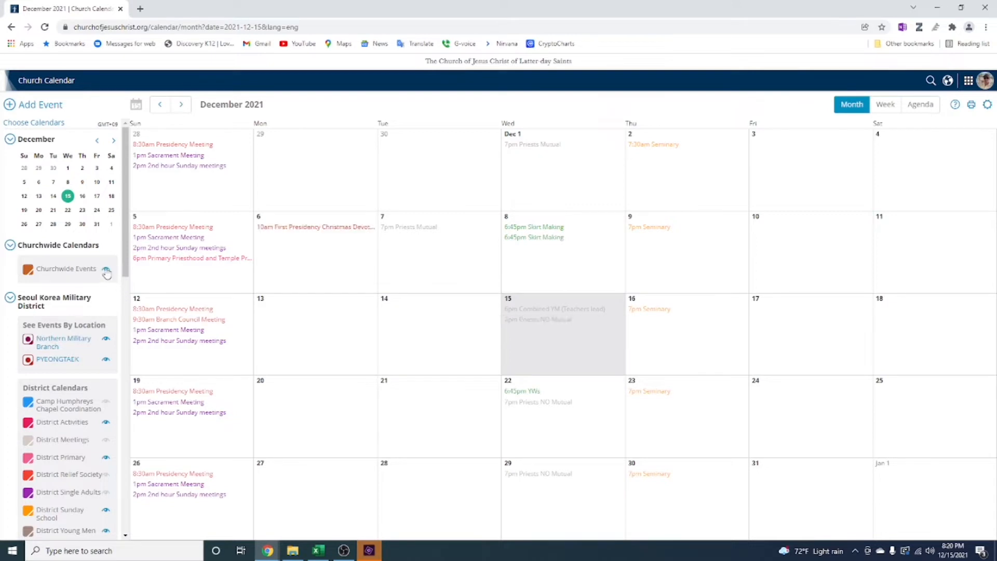
scroll(104, 280, "down", 3)
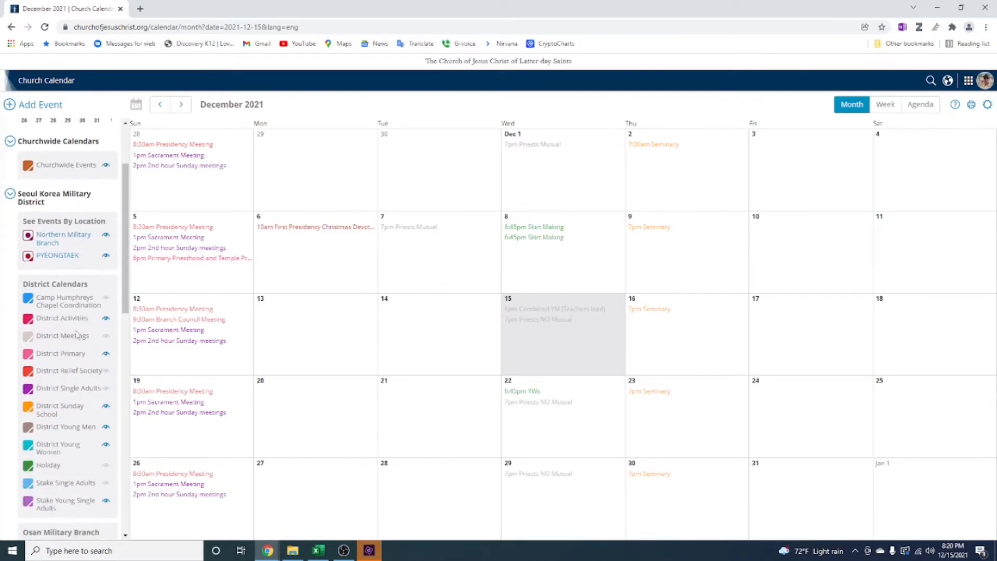
left_click(106, 320)
left_click(107, 321)
scroll(76, 409, "down", 6)
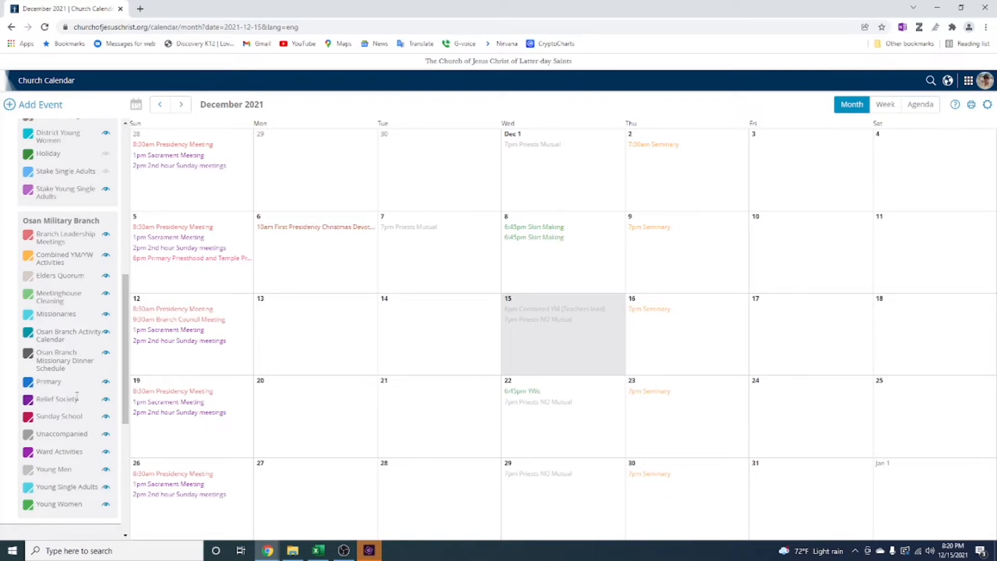
scroll(77, 397, "up", 8)
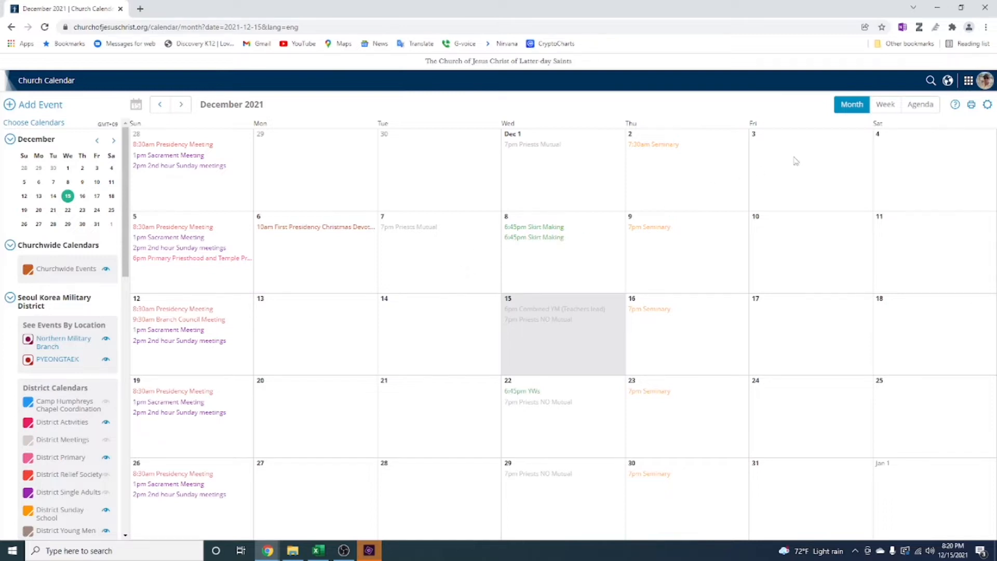
Open the church calendar's Sync settings and review the calendars under Auto-synced Calendars from Your List
left_click(988, 106)
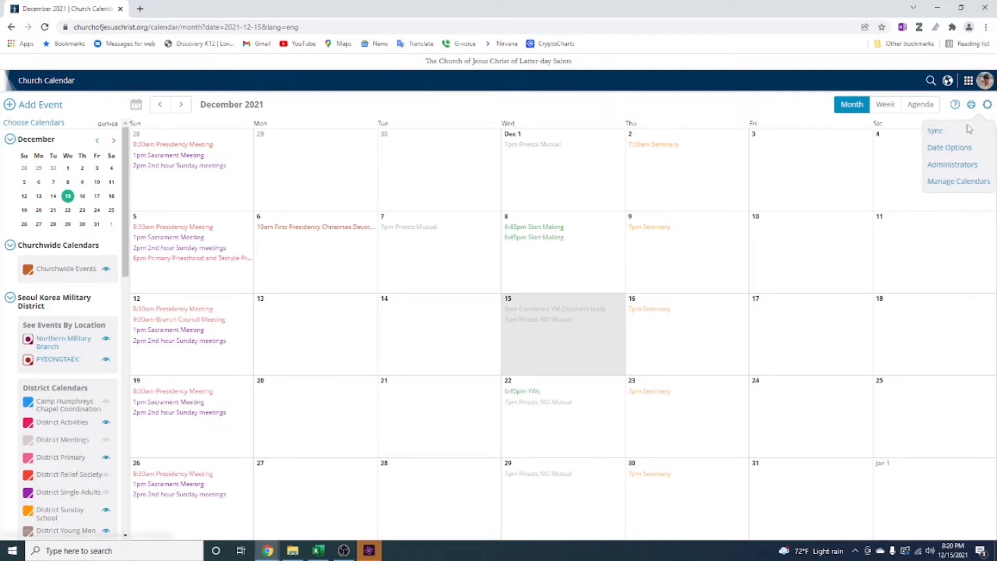
left_click(937, 134)
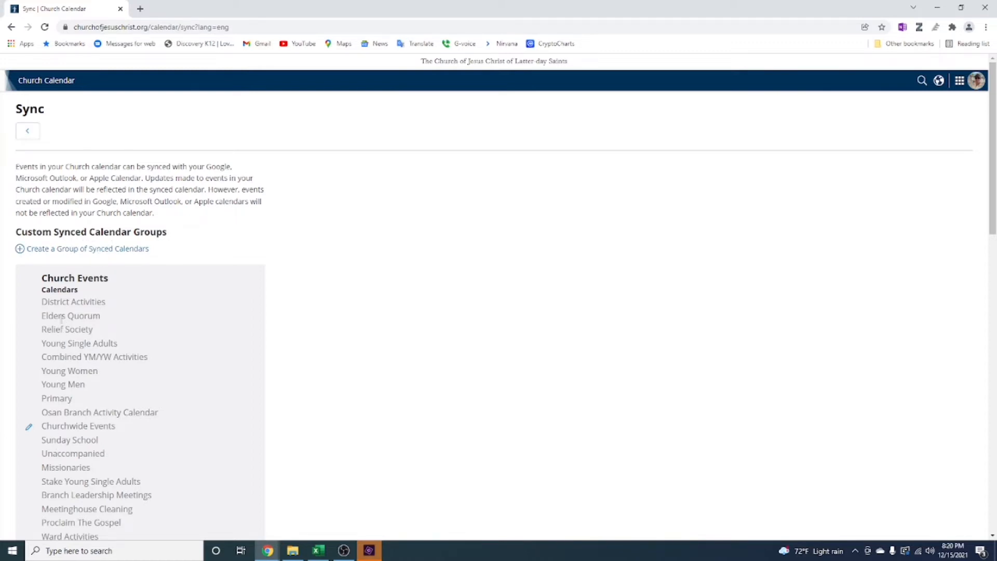
scroll(288, 287, "down", 9)
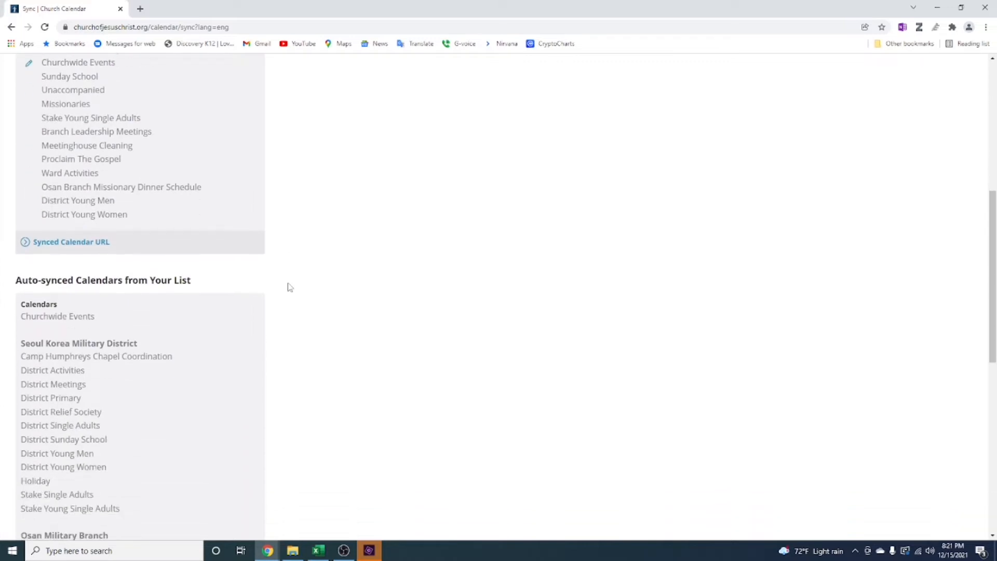
left_click_drag(16, 178, 192, 177)
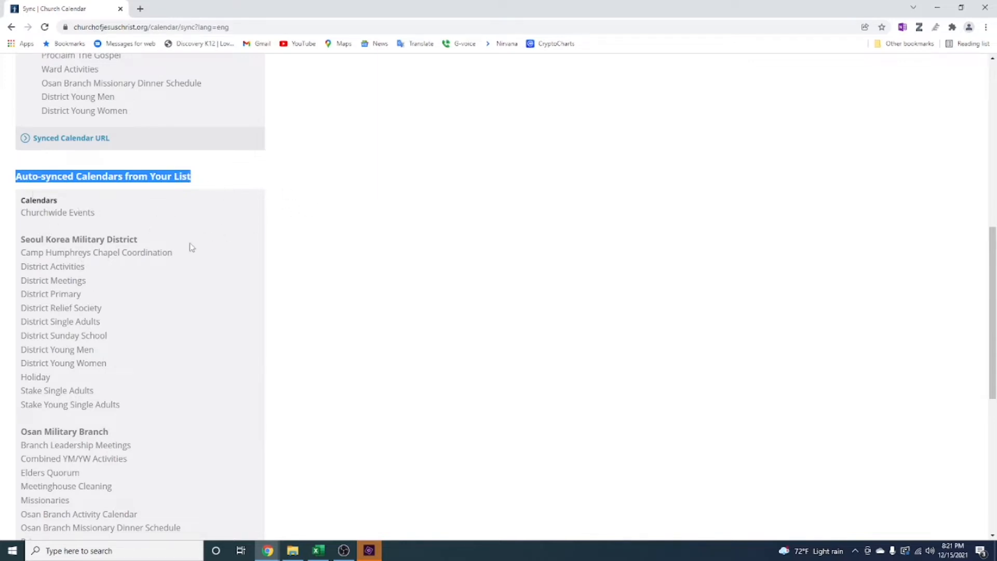
scroll(192, 248, "down", 4)
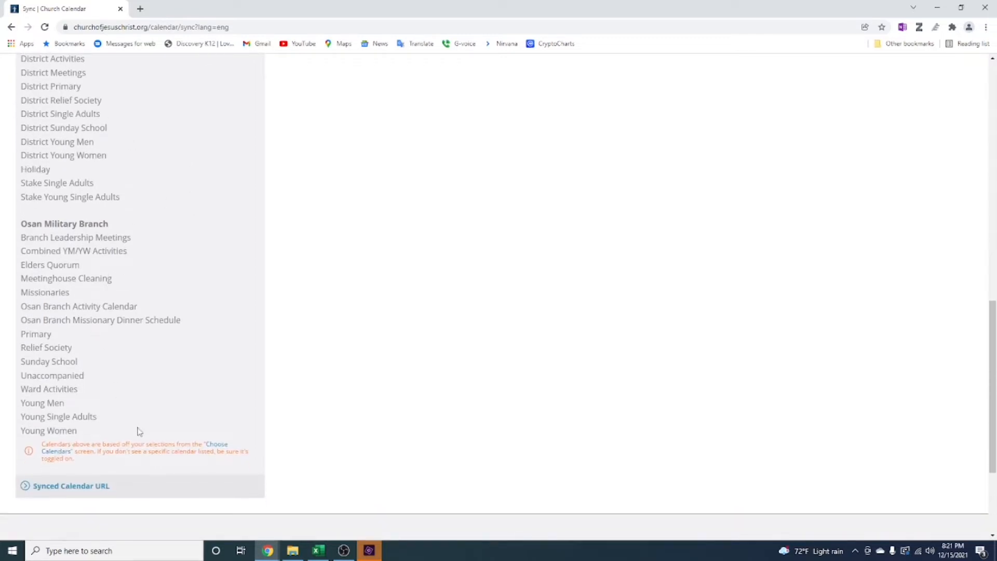
Reveal the Synced Calendar URL for the auto-synced calendars and copy it
left_click(44, 488)
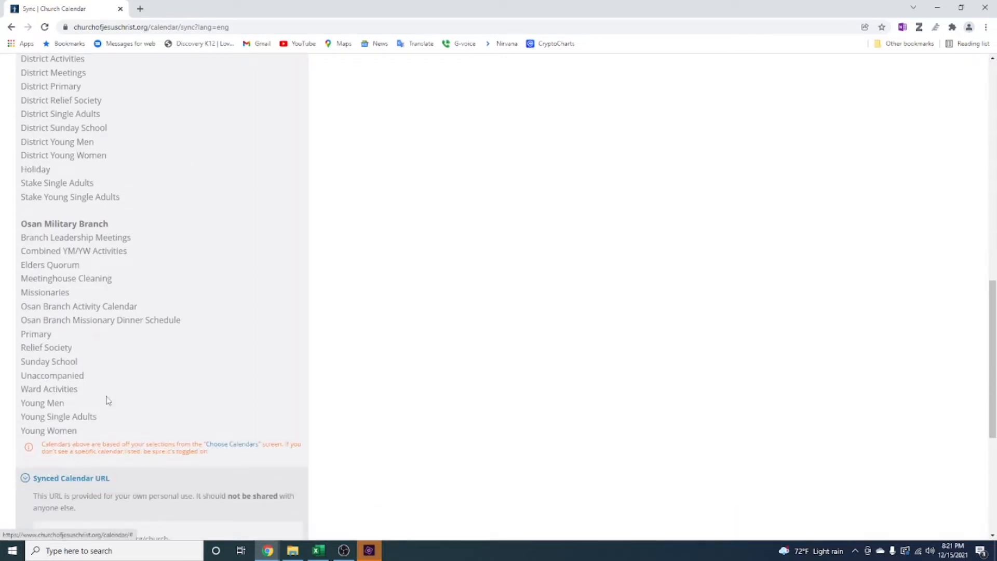
scroll(120, 368, "down", 2)
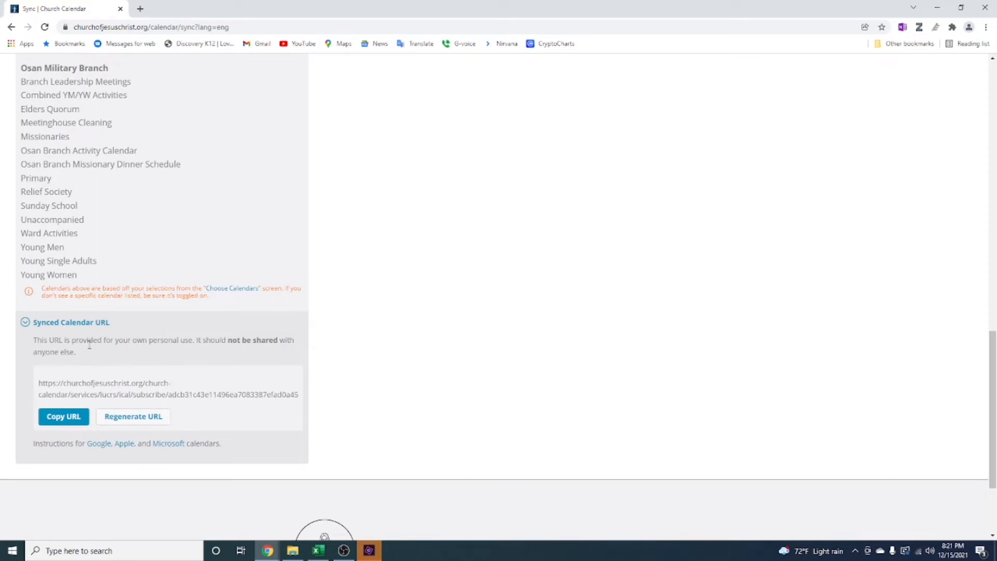
left_click(72, 421)
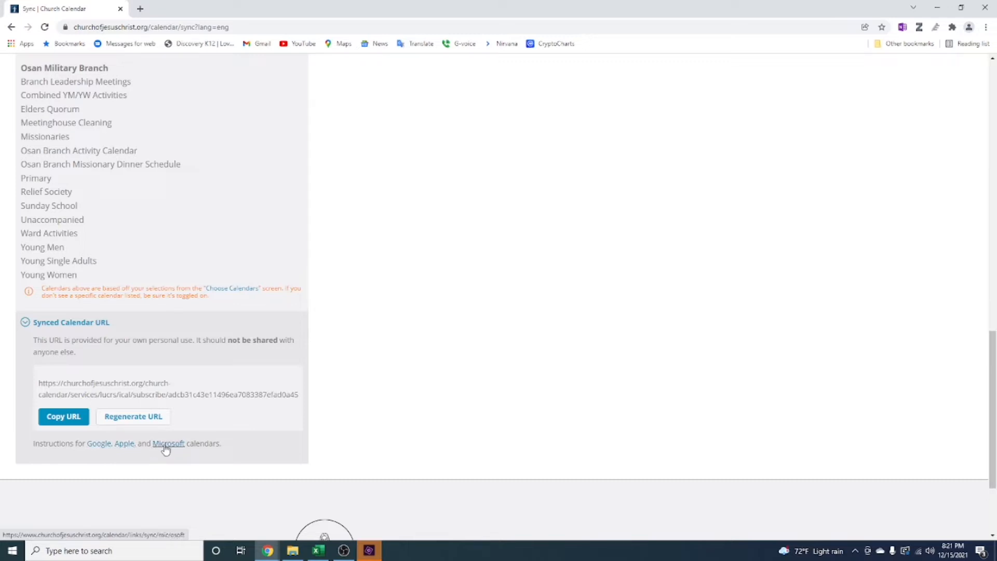
Open the Google sync instructions, read how to use a link to add a public calendar, and close the help page
left_click(99, 445)
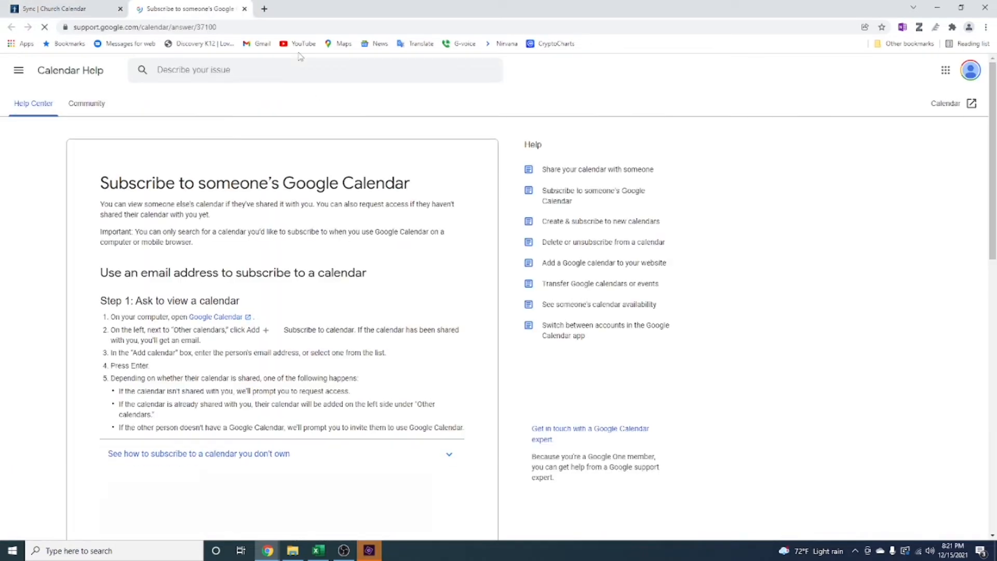
scroll(80, 317, "down", 5)
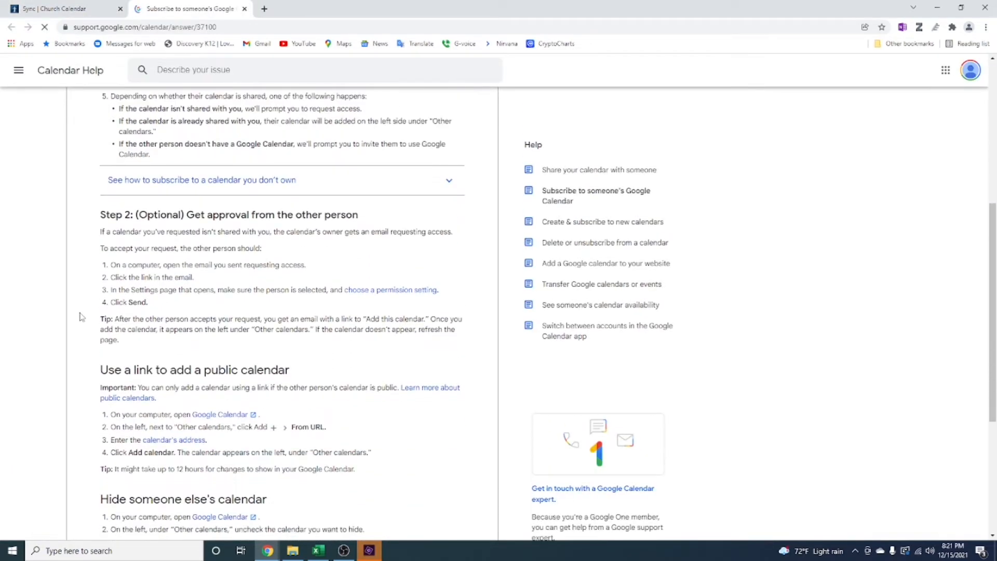
scroll(80, 317, "down", 4)
left_click_drag(100, 171, 361, 264)
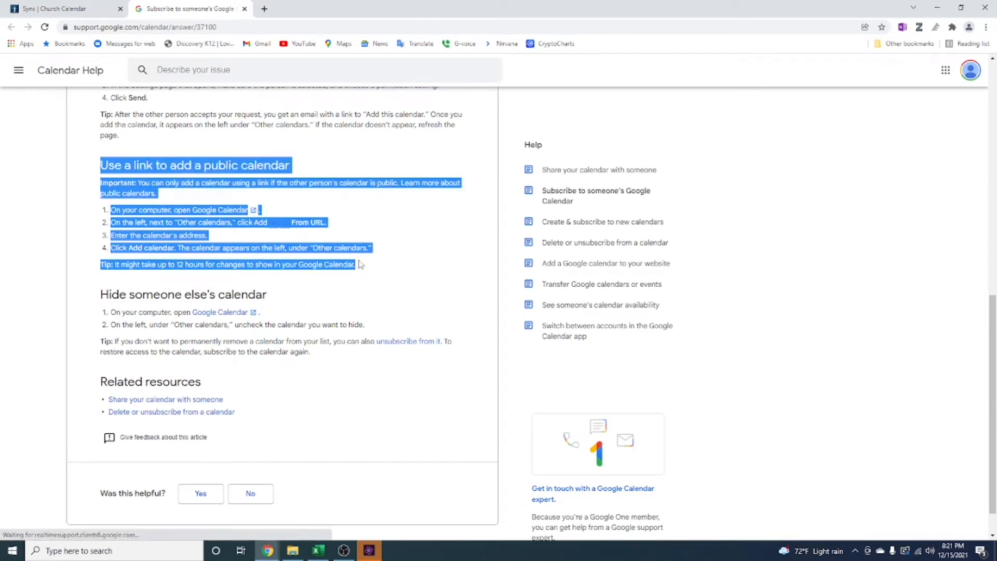
left_click(85, 238)
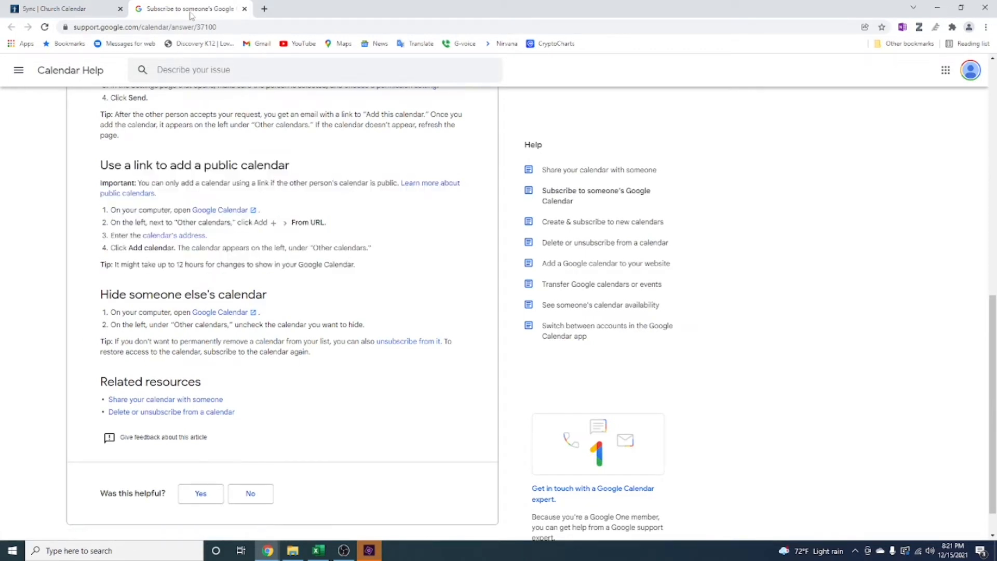
left_click(244, 9)
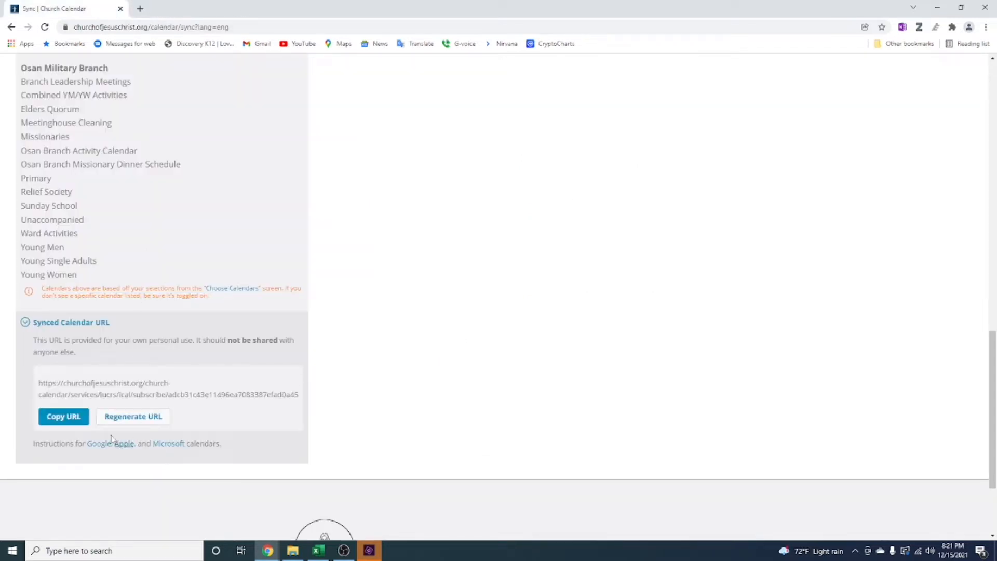
Copy the synced calendar URL again and open Google Calendar in a new browser tab
left_click(64, 416)
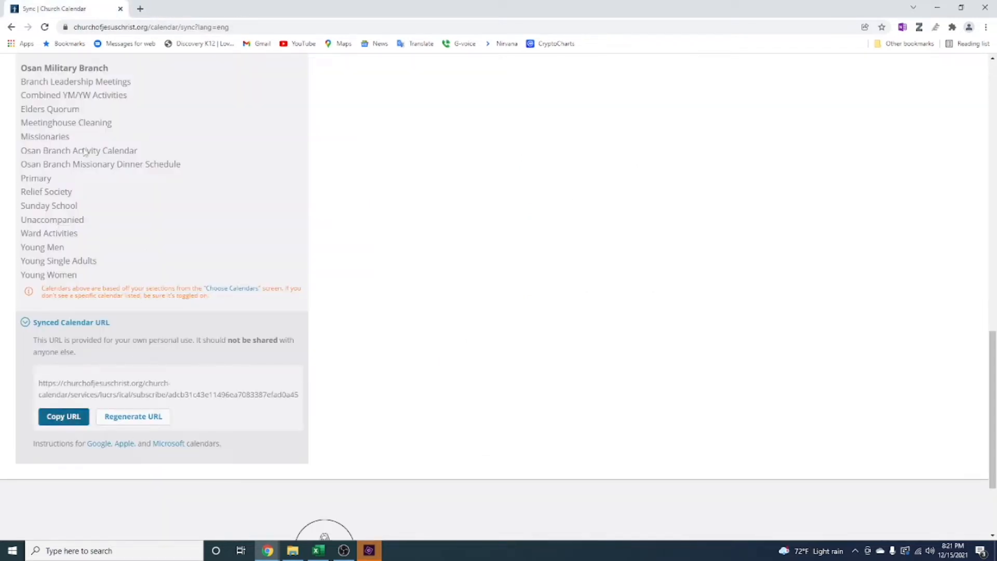
left_click(140, 9)
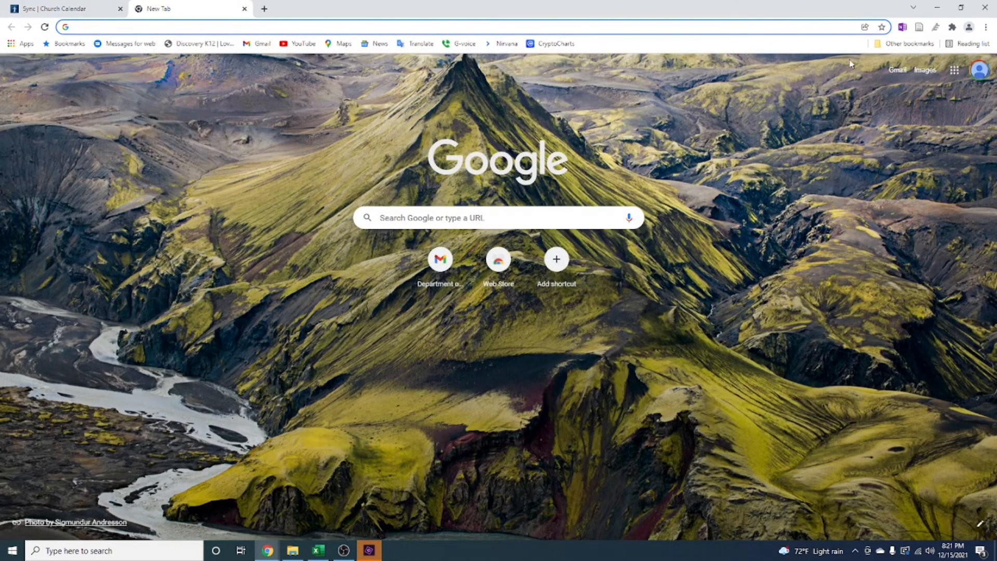
left_click(954, 72)
left_click(954, 222)
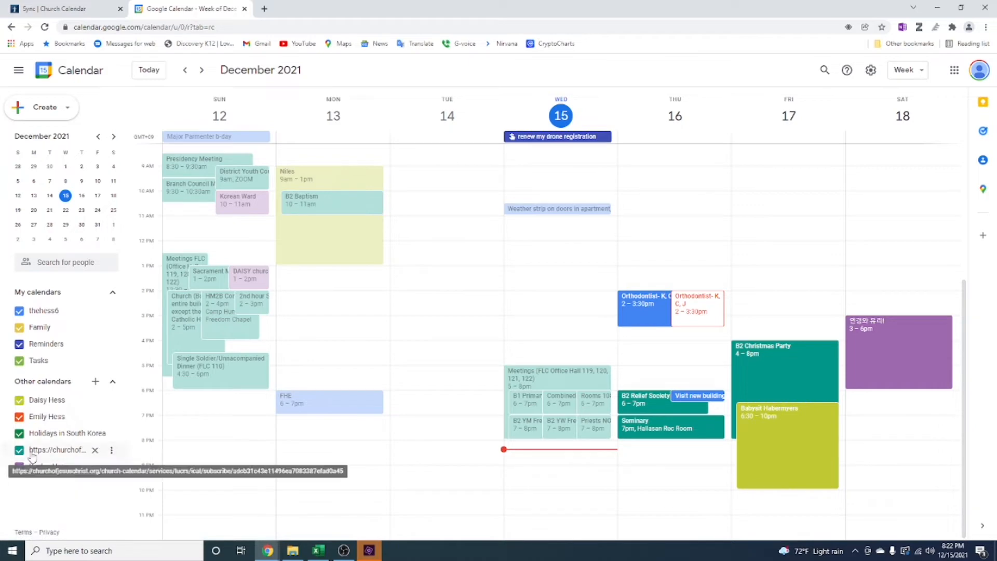
Remove the existing churchofjesuschrist.org subscription from the other calendars in Google Calendar
left_click(95, 450)
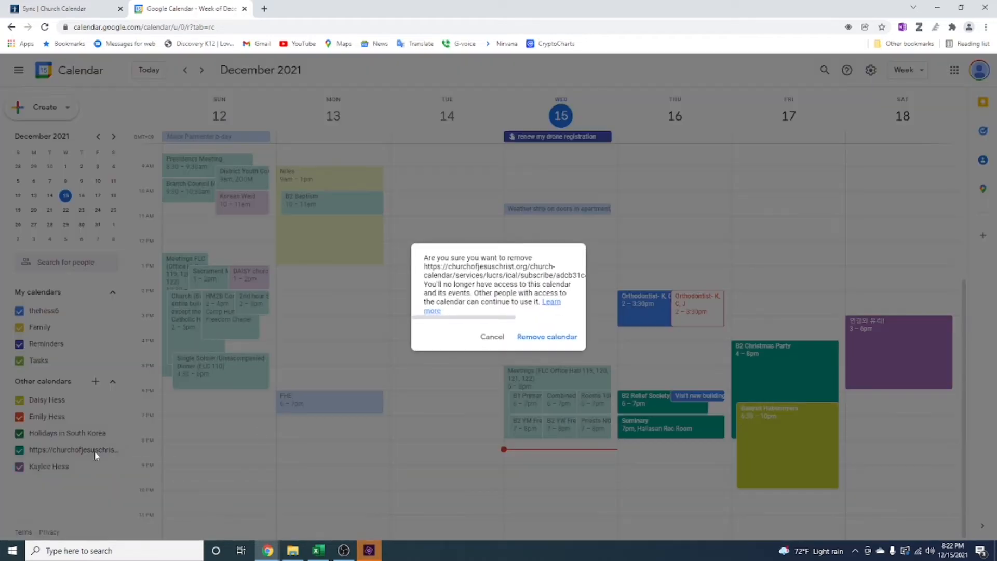
left_click(526, 338)
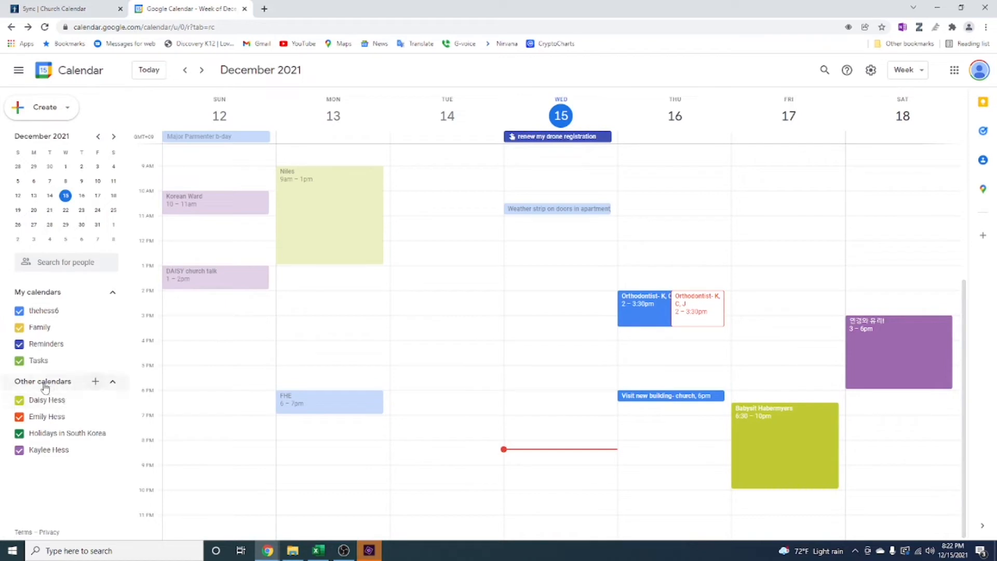
Add another calendar from URL by pasting the copied private synced calendar URL, and return to the week view
left_click(95, 382)
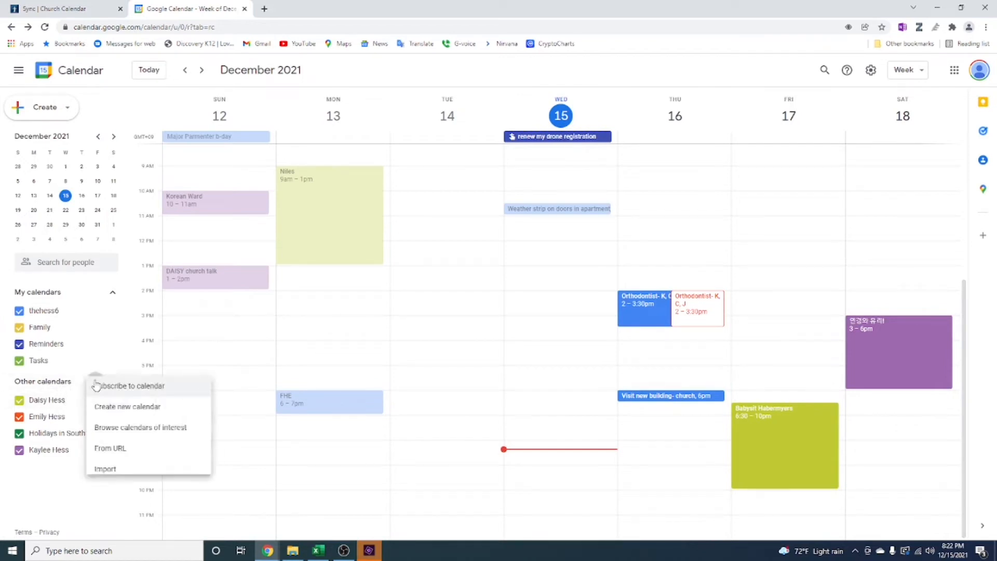
left_click(130, 450)
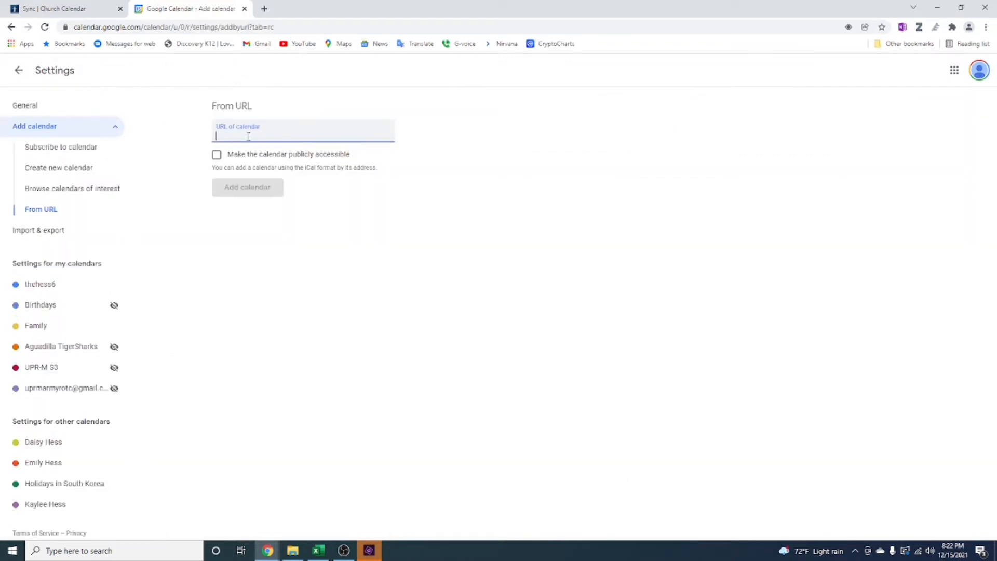
right_click(248, 136)
left_click(278, 219)
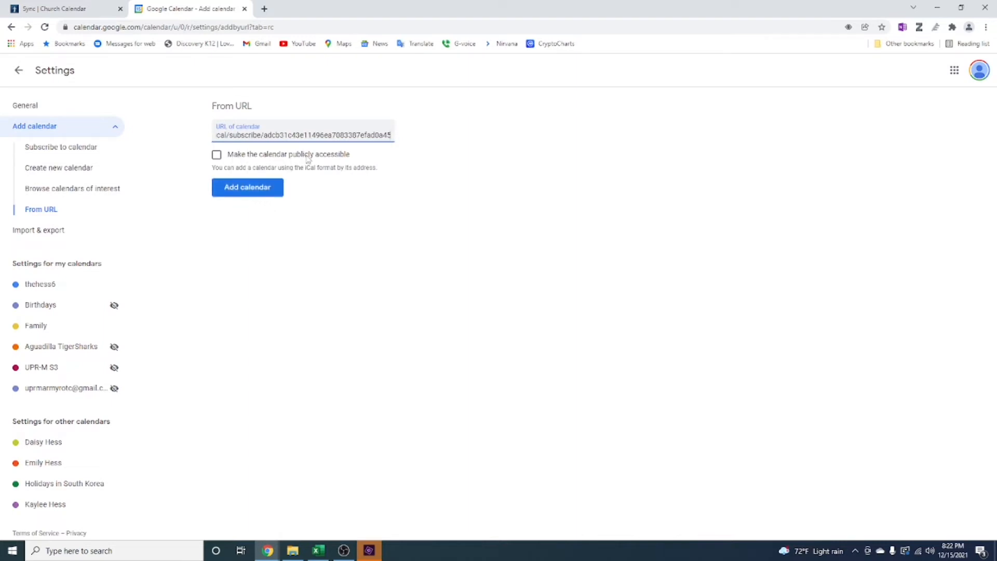
left_click(227, 193)
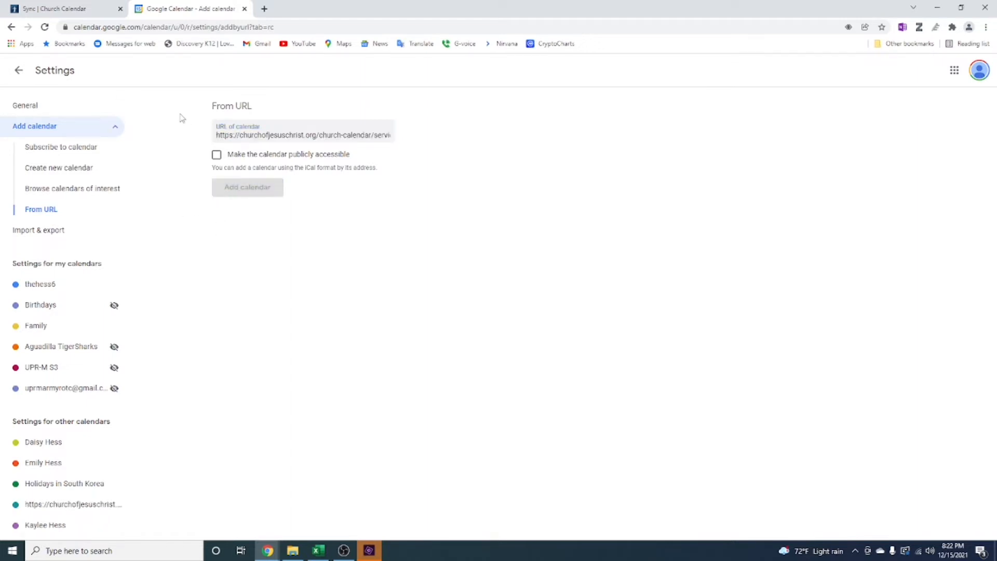
left_click(19, 70)
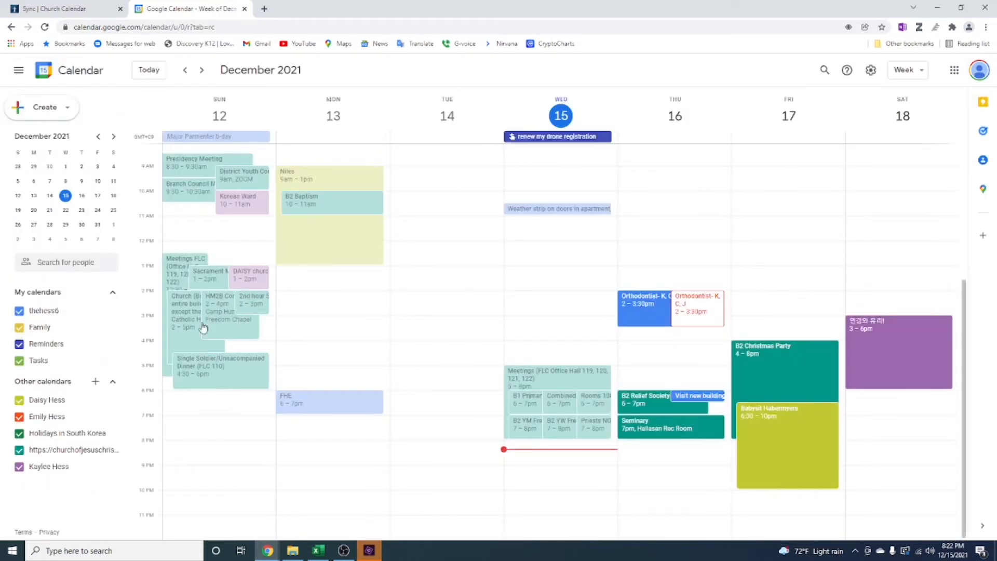
Check the added church calendar's events by hiding and re-showing them, and close Google Calendar
left_click(20, 450)
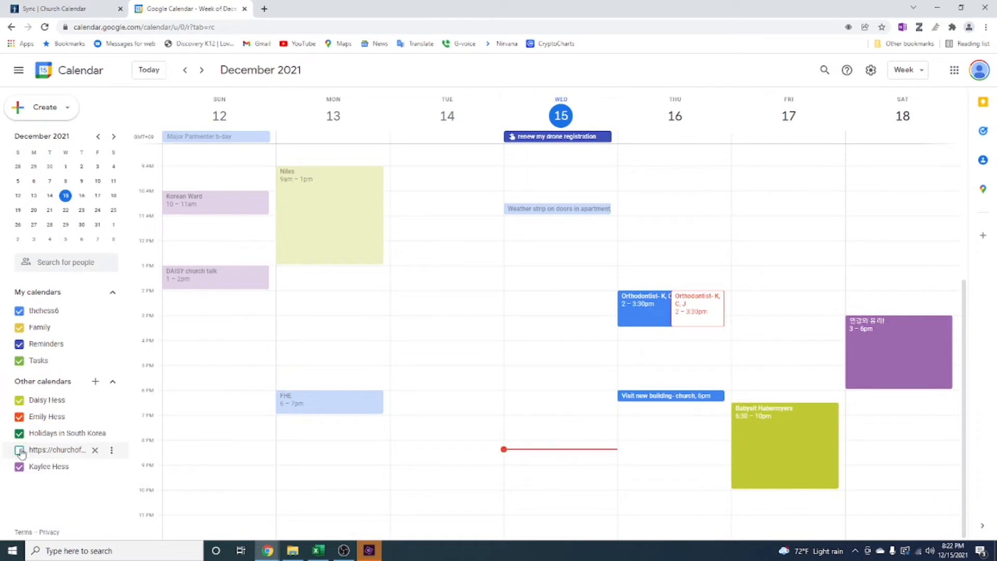
left_click(19, 451)
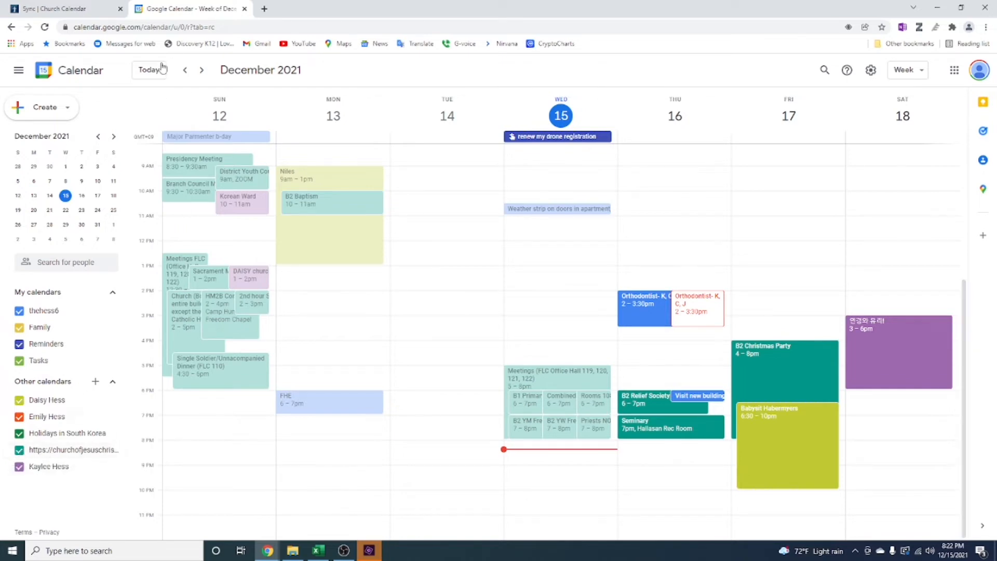
left_click(245, 8)
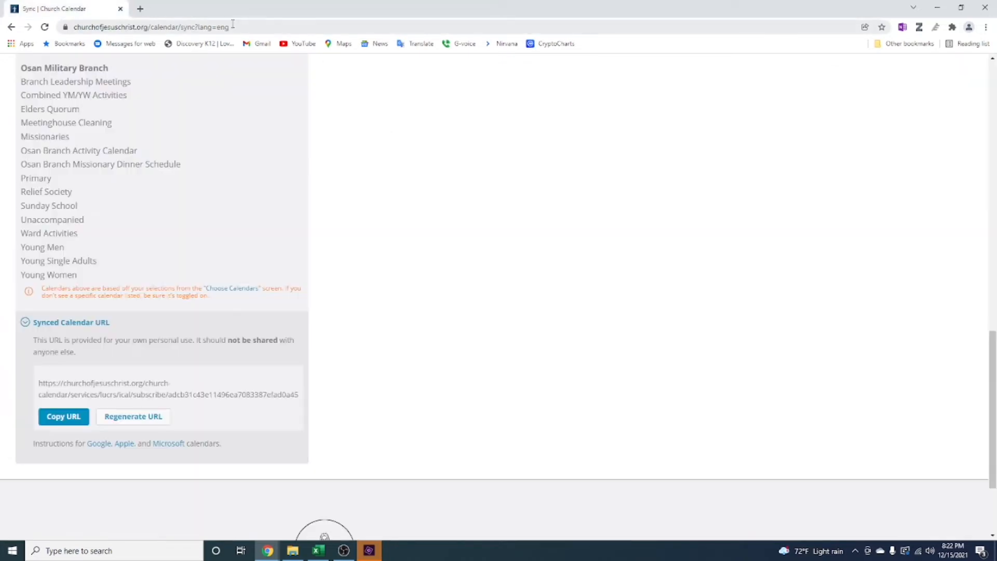
Return from the Sync page to the month calendar and open a new event form to review its name, description and calendar options
scroll(192, 84, "up", 15)
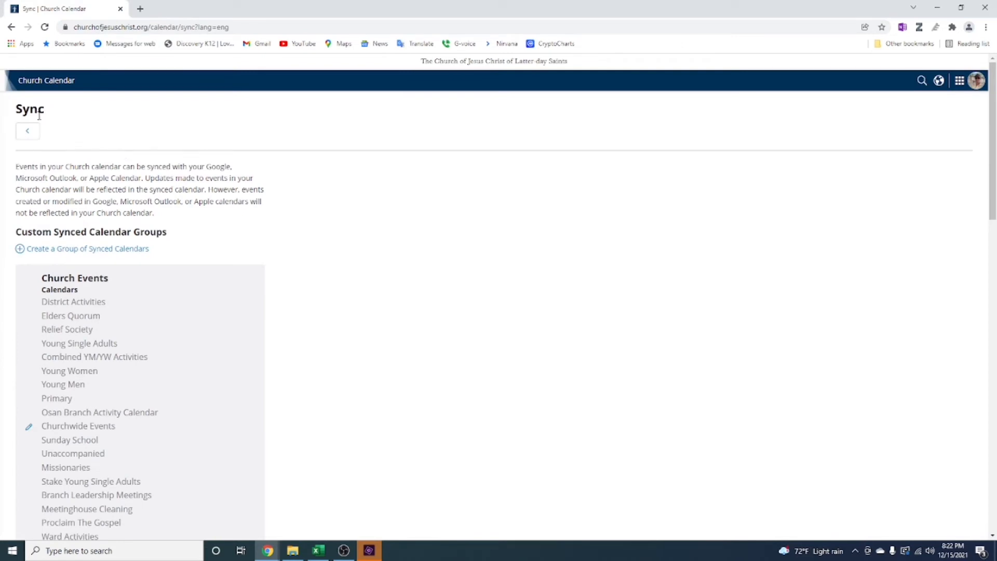
left_click(27, 132)
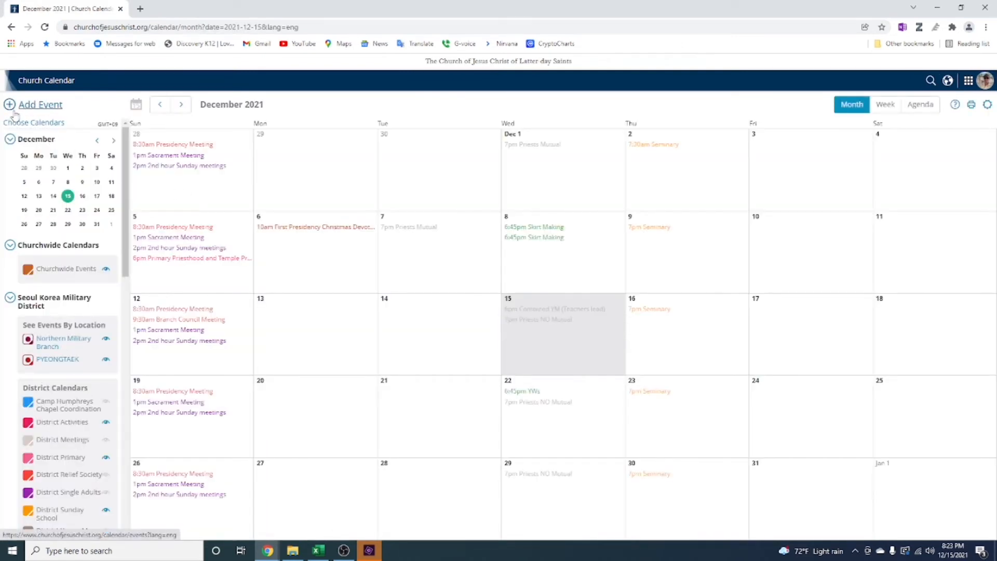
left_click(14, 110)
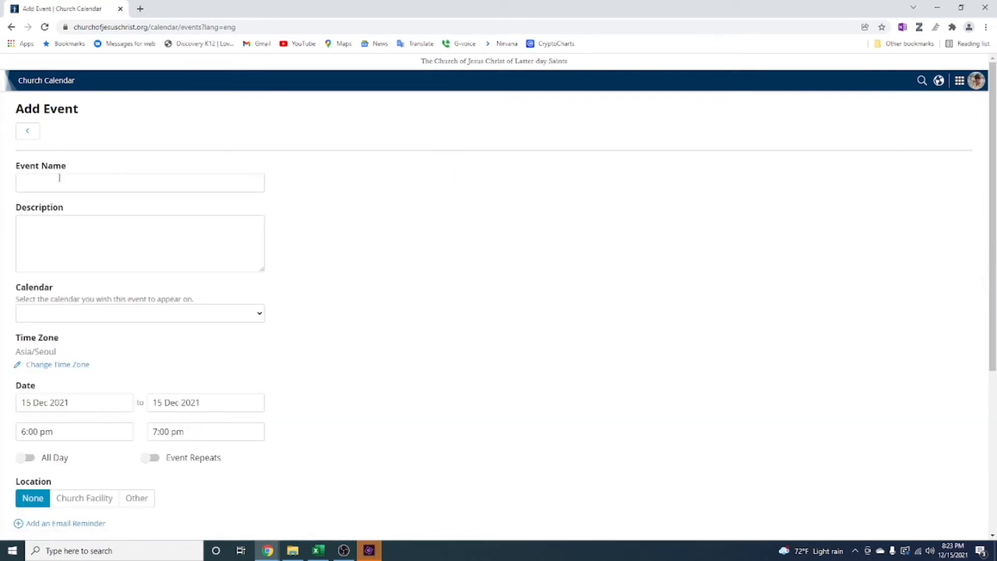
left_click(59, 182)
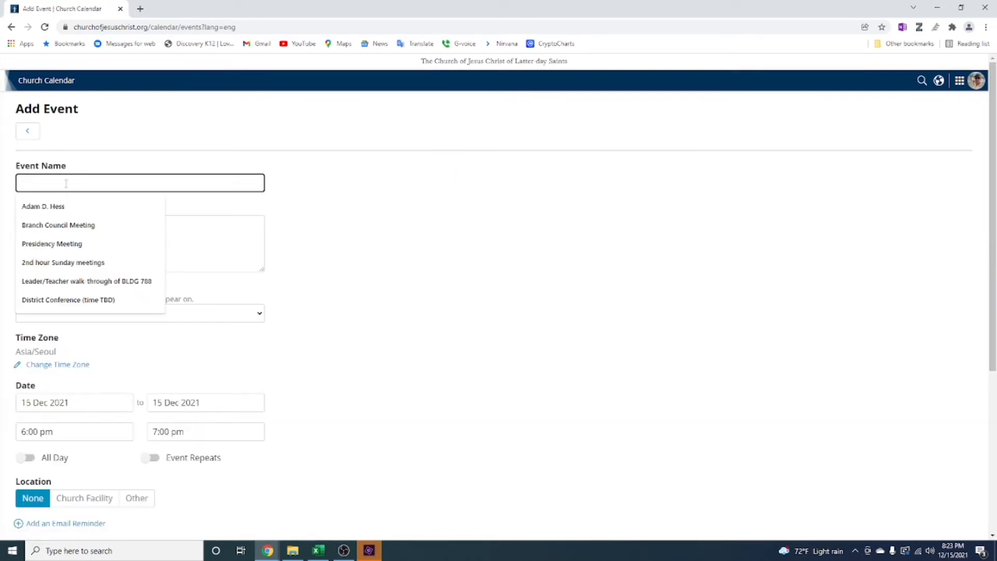
left_click(241, 249)
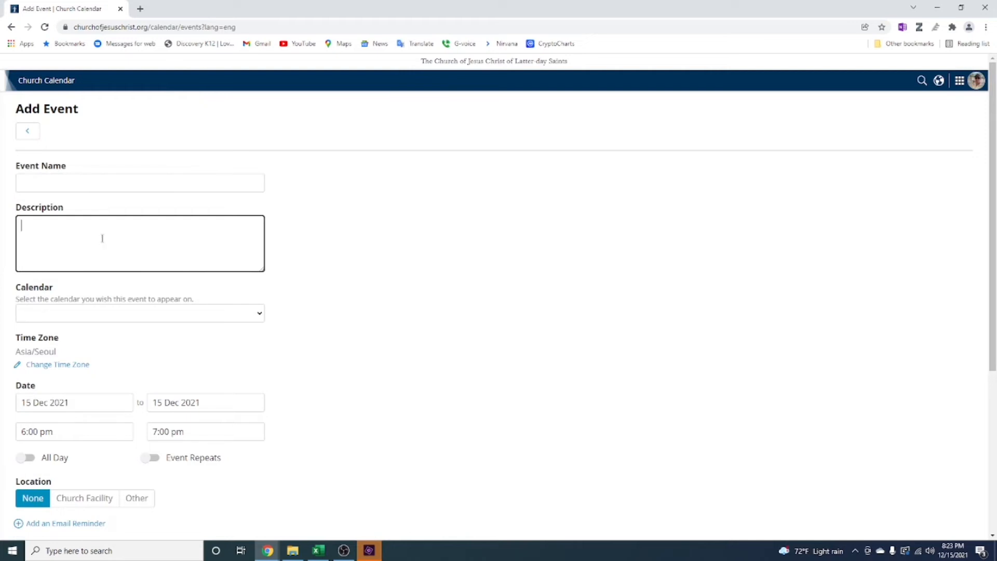
left_click(86, 314)
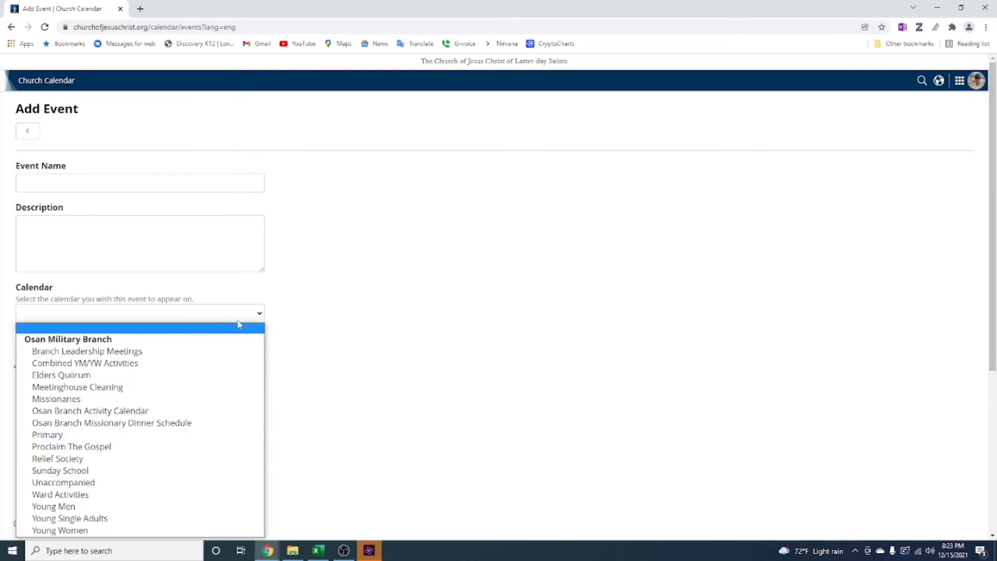
left_click(281, 314)
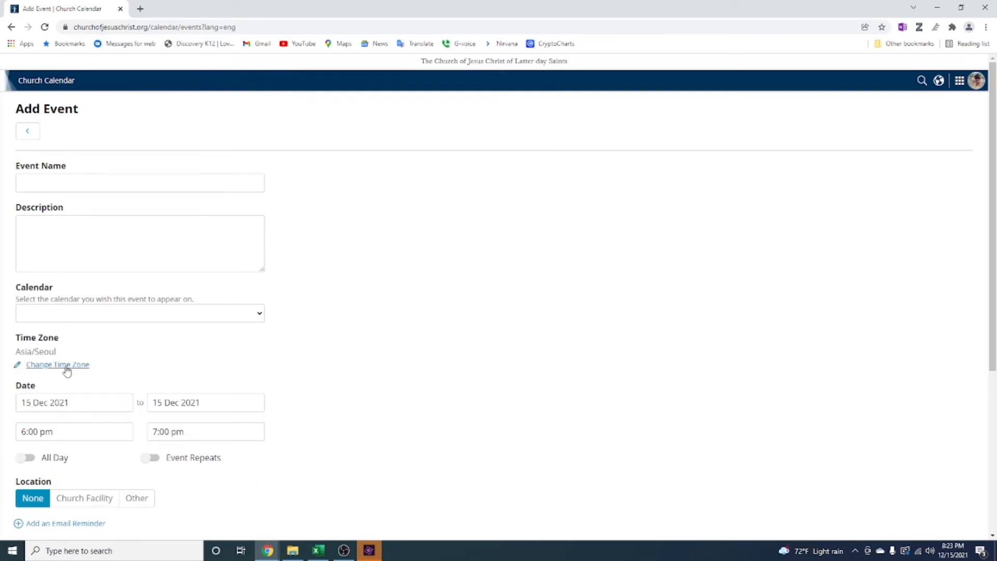
Set the new event's date to 21 Dec 2021 and look at the available start times
left_click(88, 403)
left_click(39, 368)
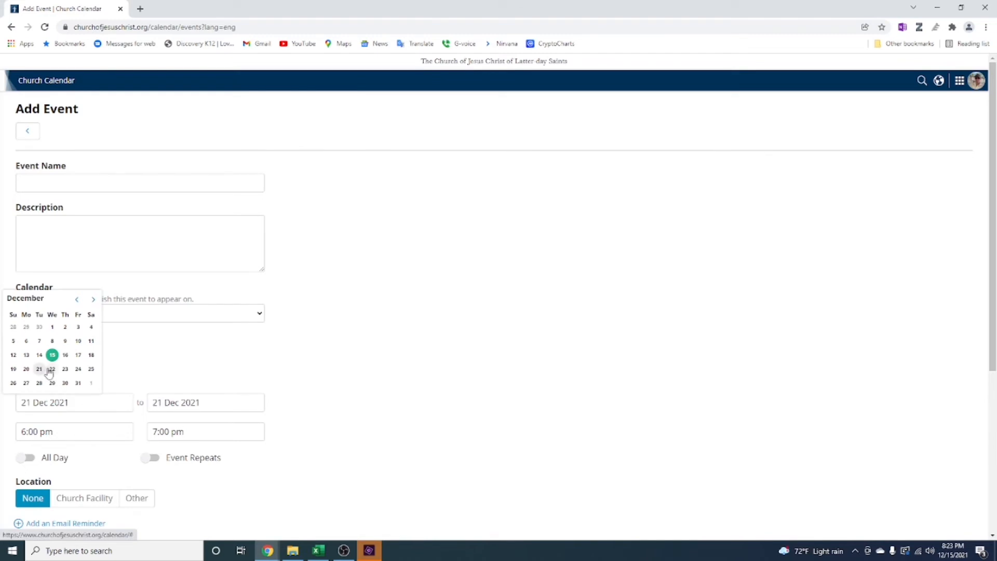
left_click(76, 433)
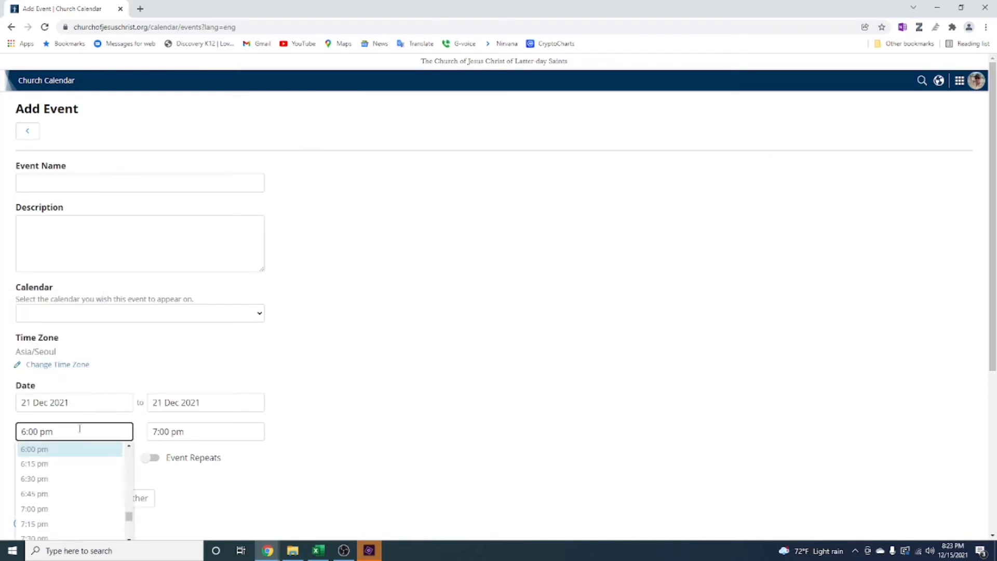
left_click(116, 380)
Turn on repeating for the new event and set its location type to Other
scroll(125, 374, "down", 3)
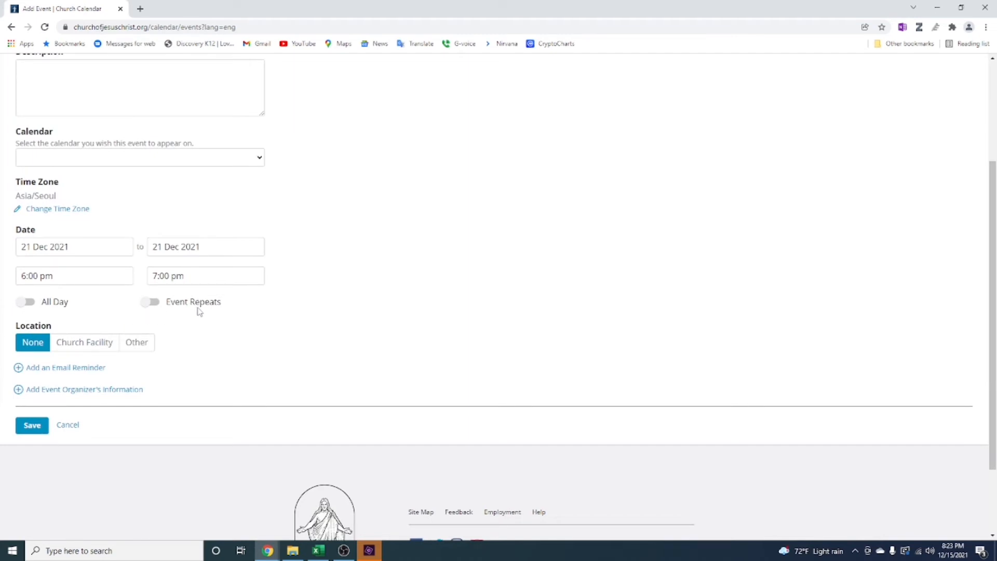
left_click(149, 302)
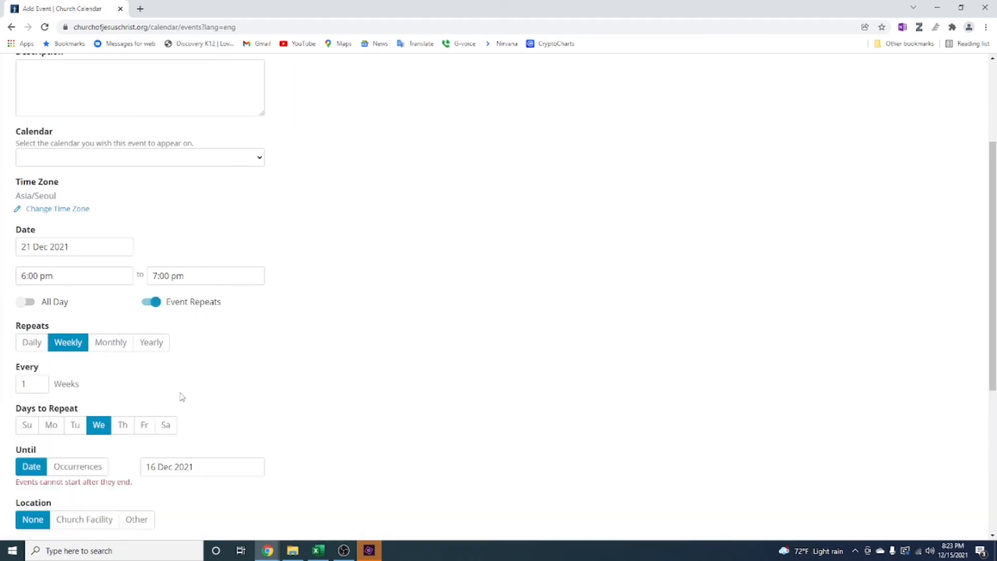
scroll(181, 398, "down", 2)
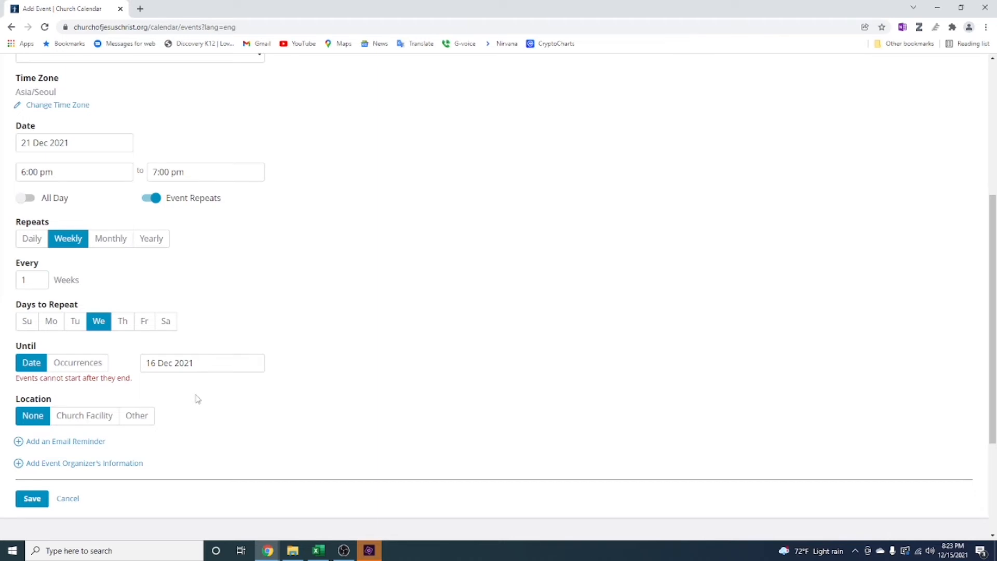
scroll(127, 338, "down", 2)
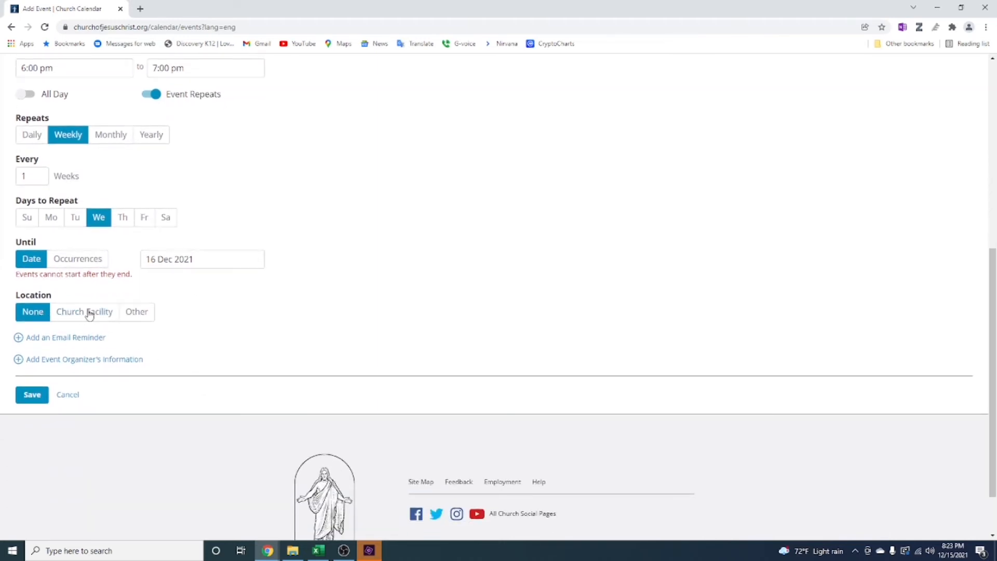
left_click(139, 315)
left_click(91, 343)
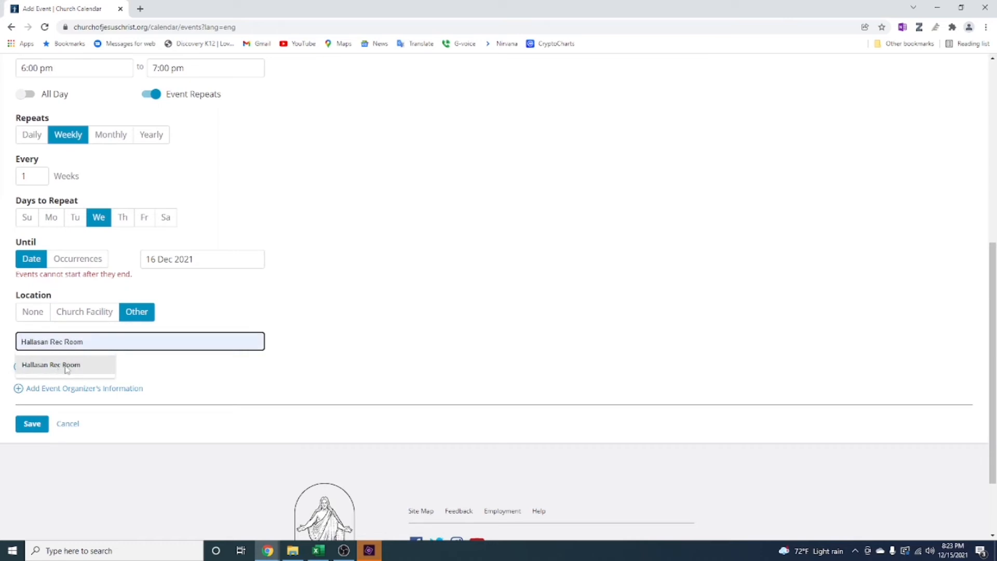
left_click(181, 310)
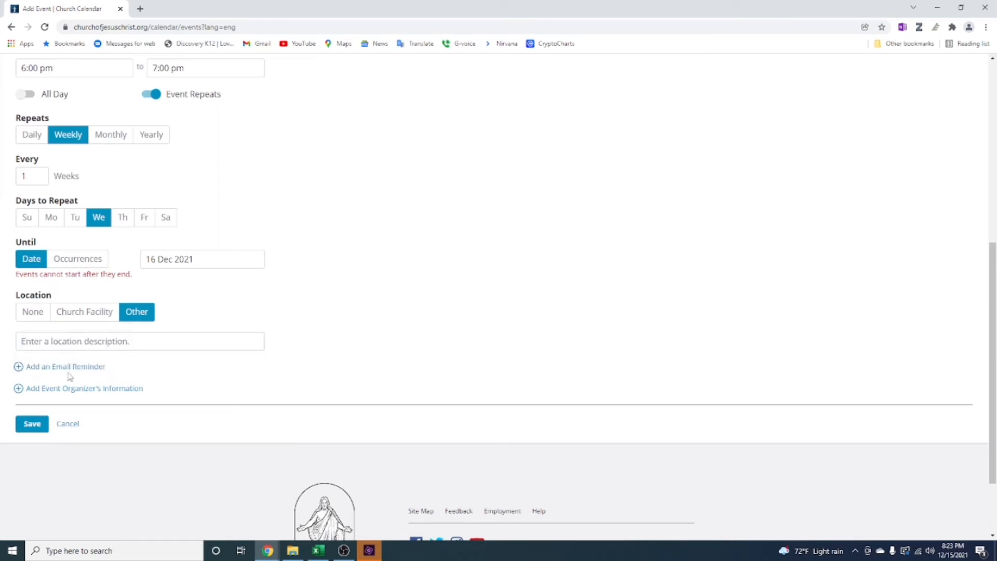
Show the email reminder options and the event organizer's fields, and cancel the new event
left_click(20, 369)
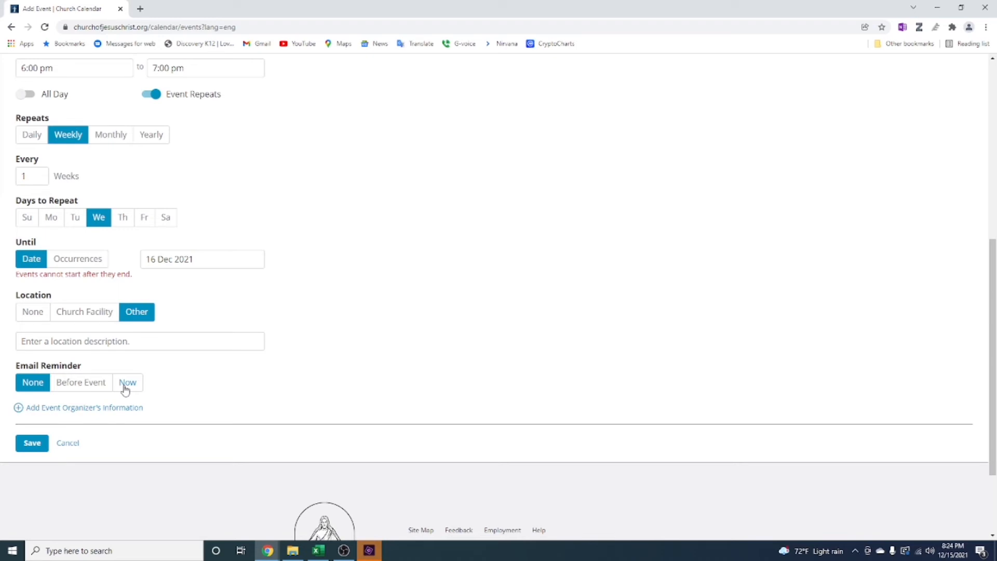
left_click(18, 408)
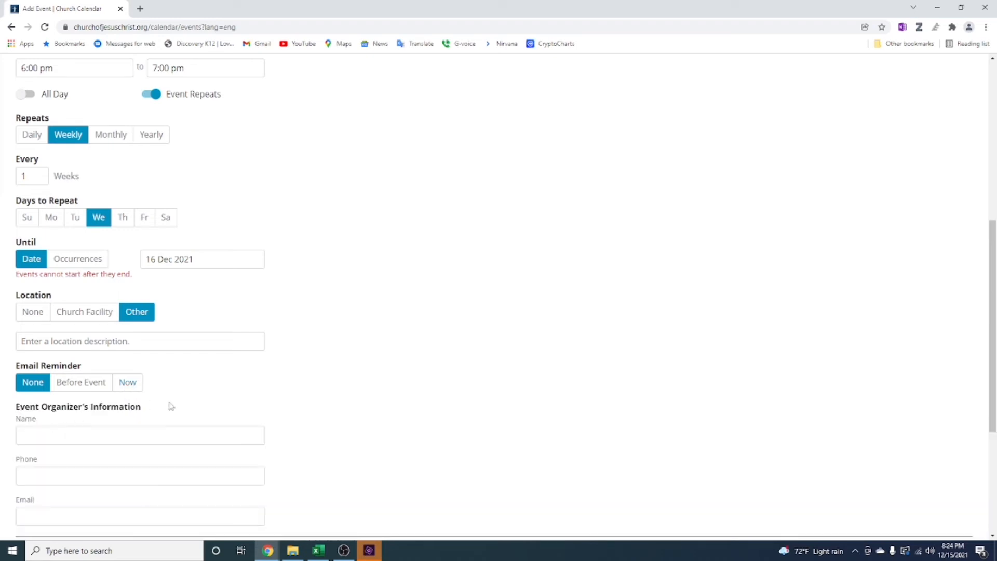
scroll(245, 388, "down", 3)
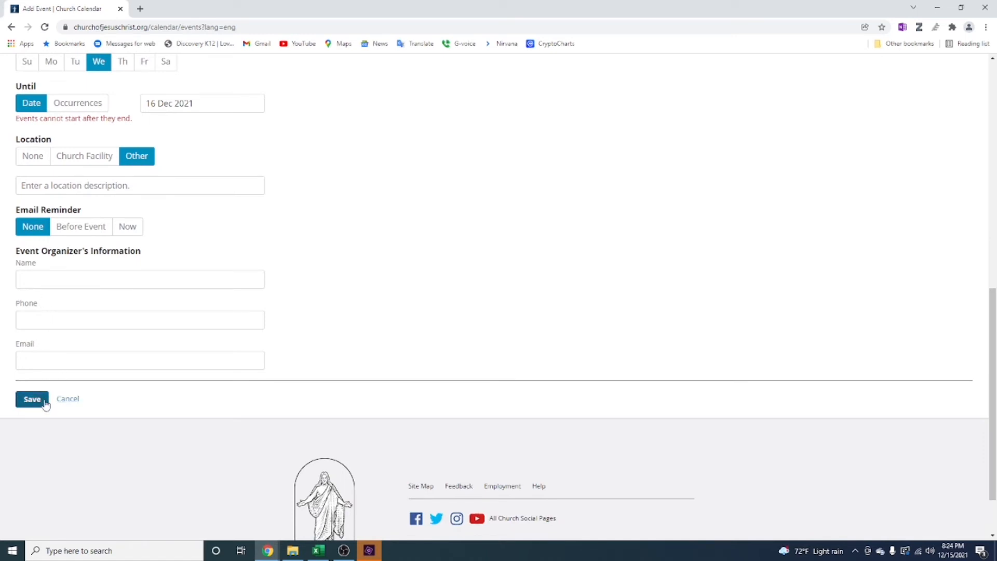
left_click(68, 399)
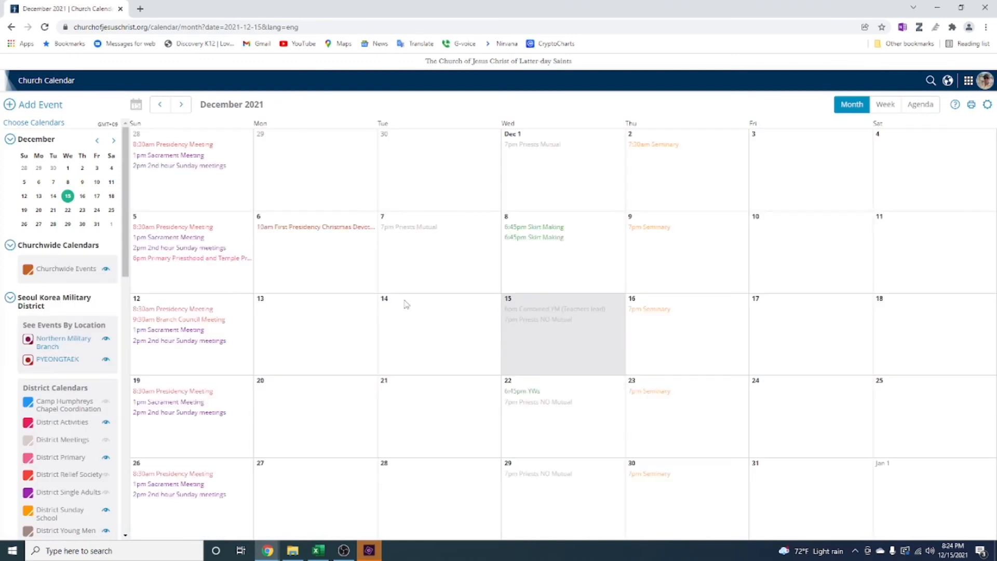
Review the full details of the second Skirt Making event on December 8, and return to the month calendar without saving
left_click(532, 242)
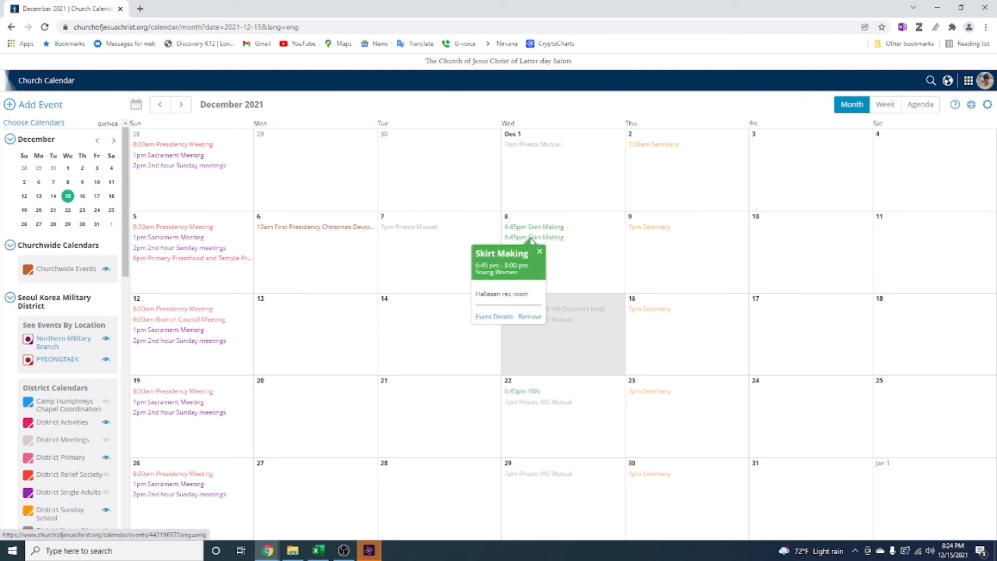
left_click(501, 323)
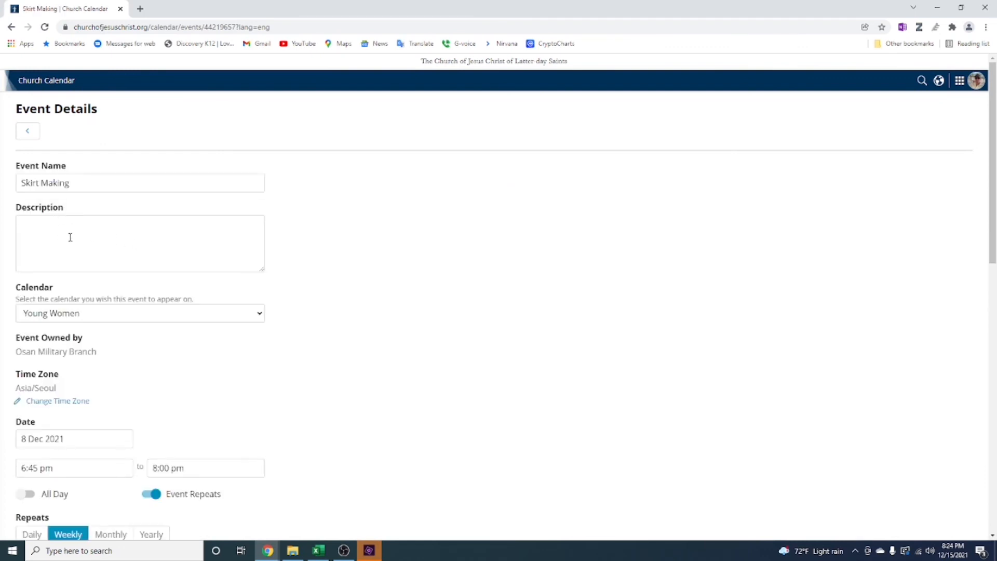
scroll(321, 282, "down", 10)
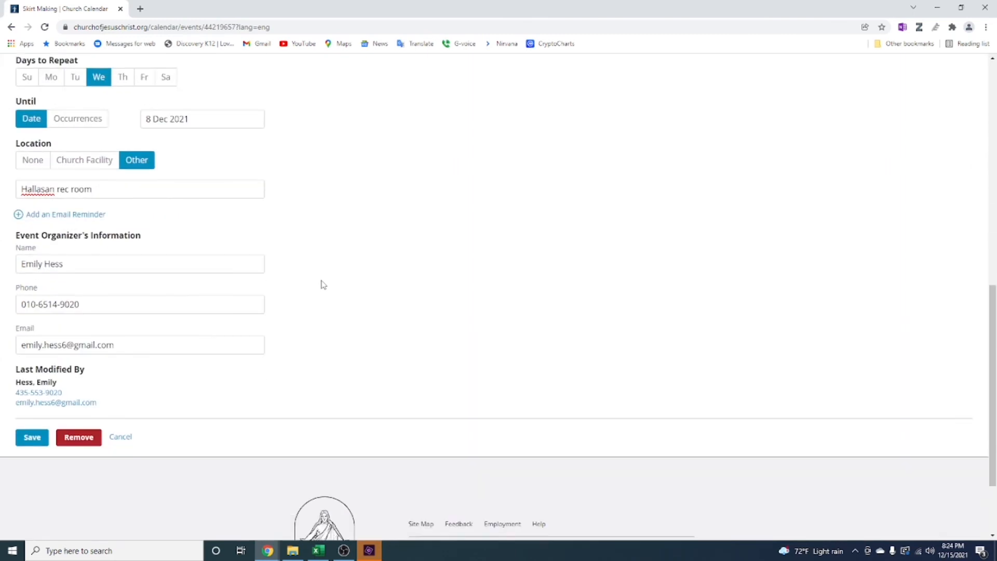
scroll(320, 283, "down", 1)
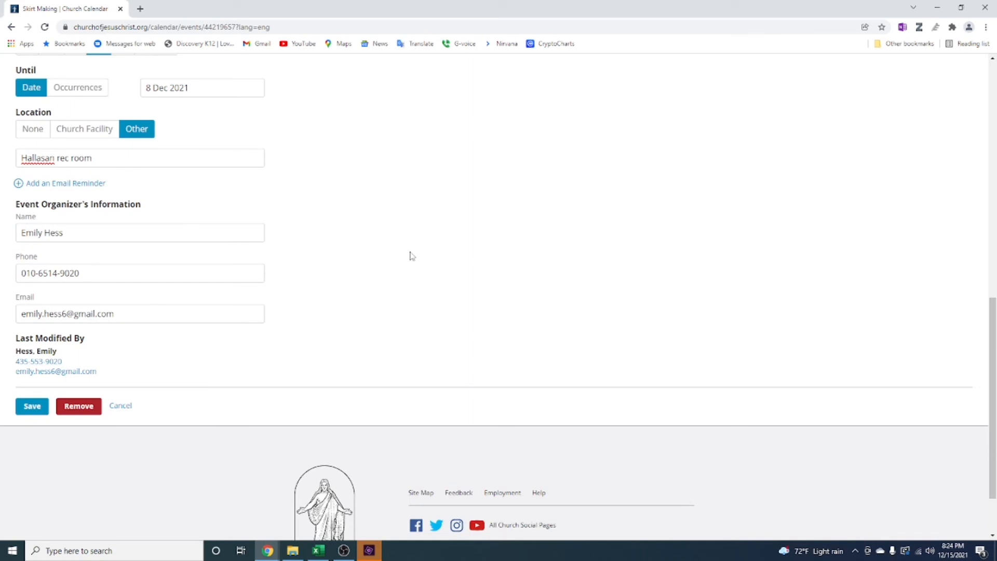
left_click(11, 27)
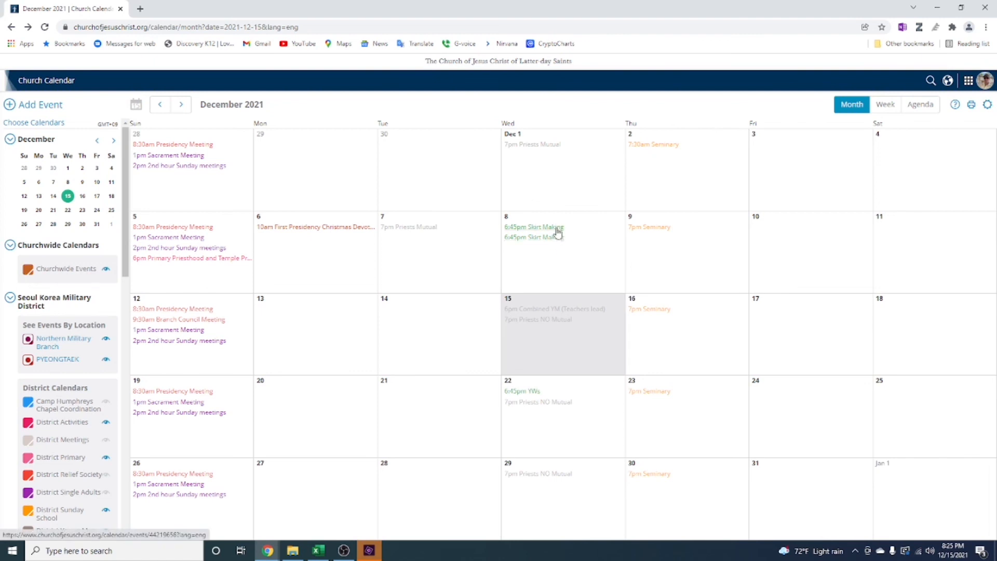
Remove the first Skirt Making event on December 8, choosing to delete only this event of the repeating series
left_click(558, 234)
left_click(556, 311)
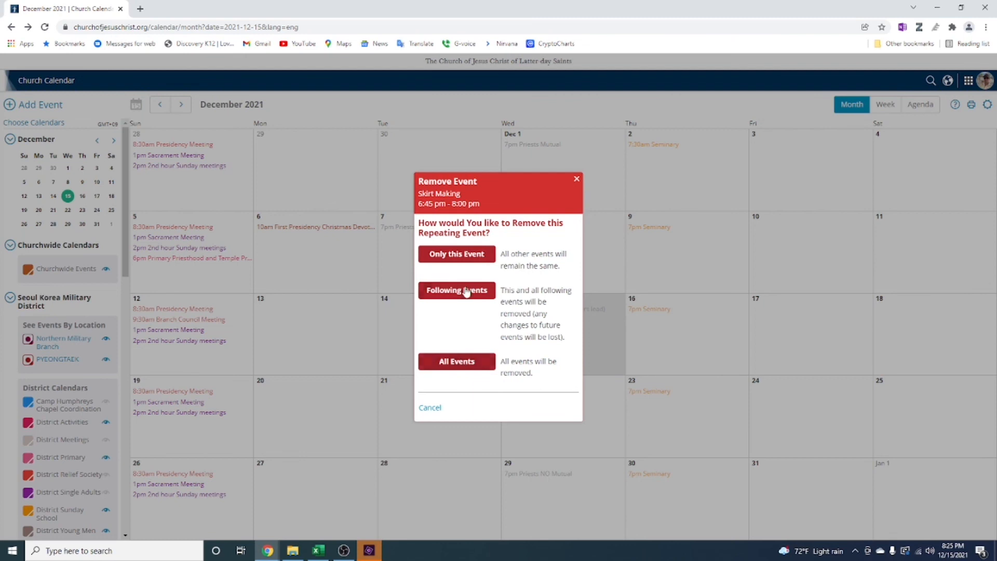
left_click(471, 257)
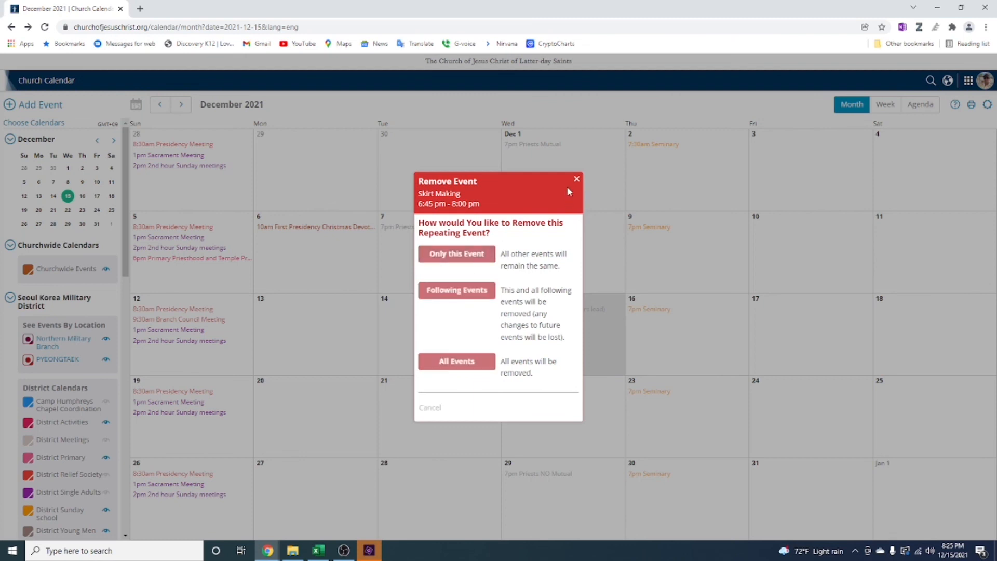